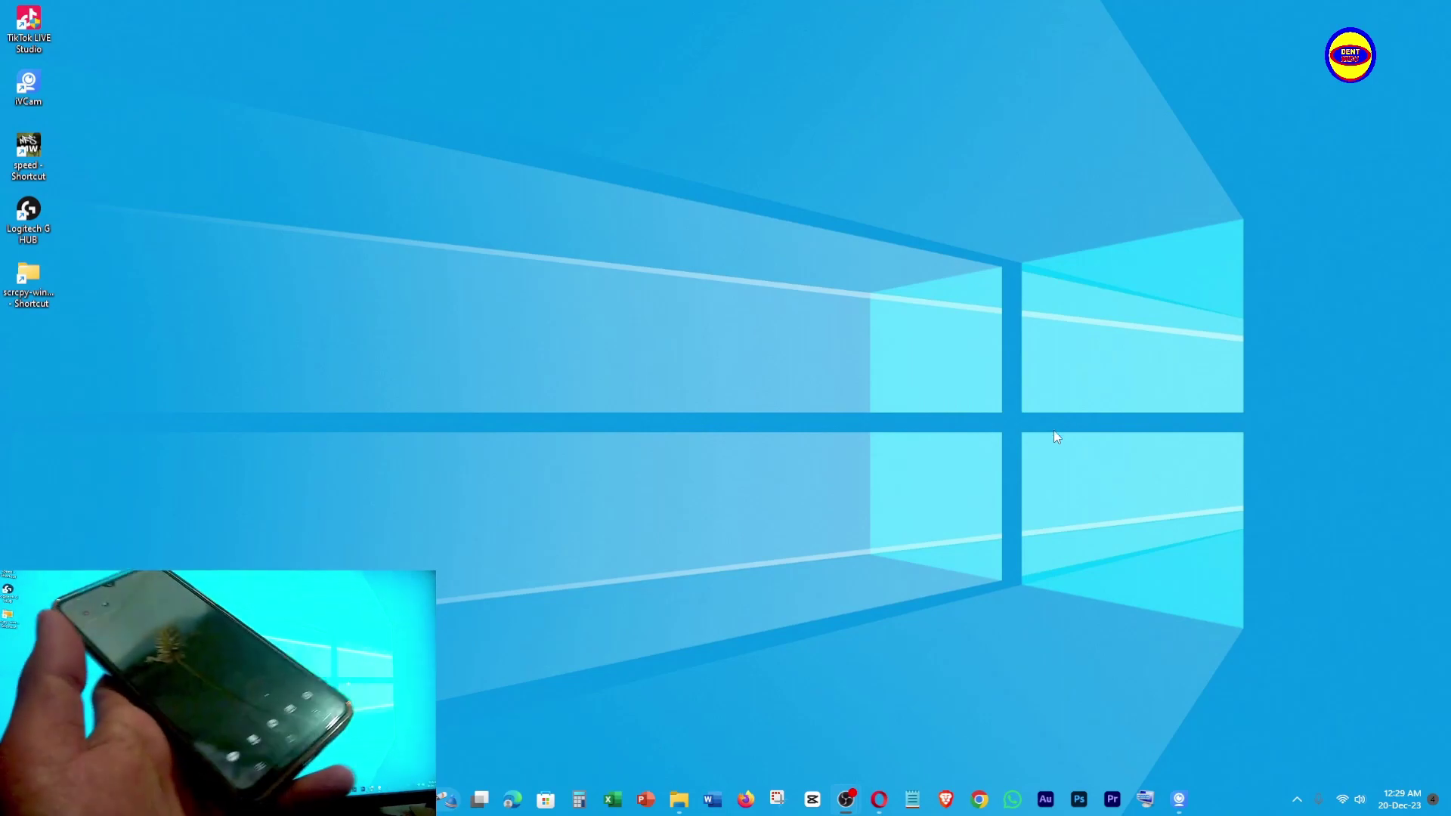
left_click_drag(542, 168, 960, 618)
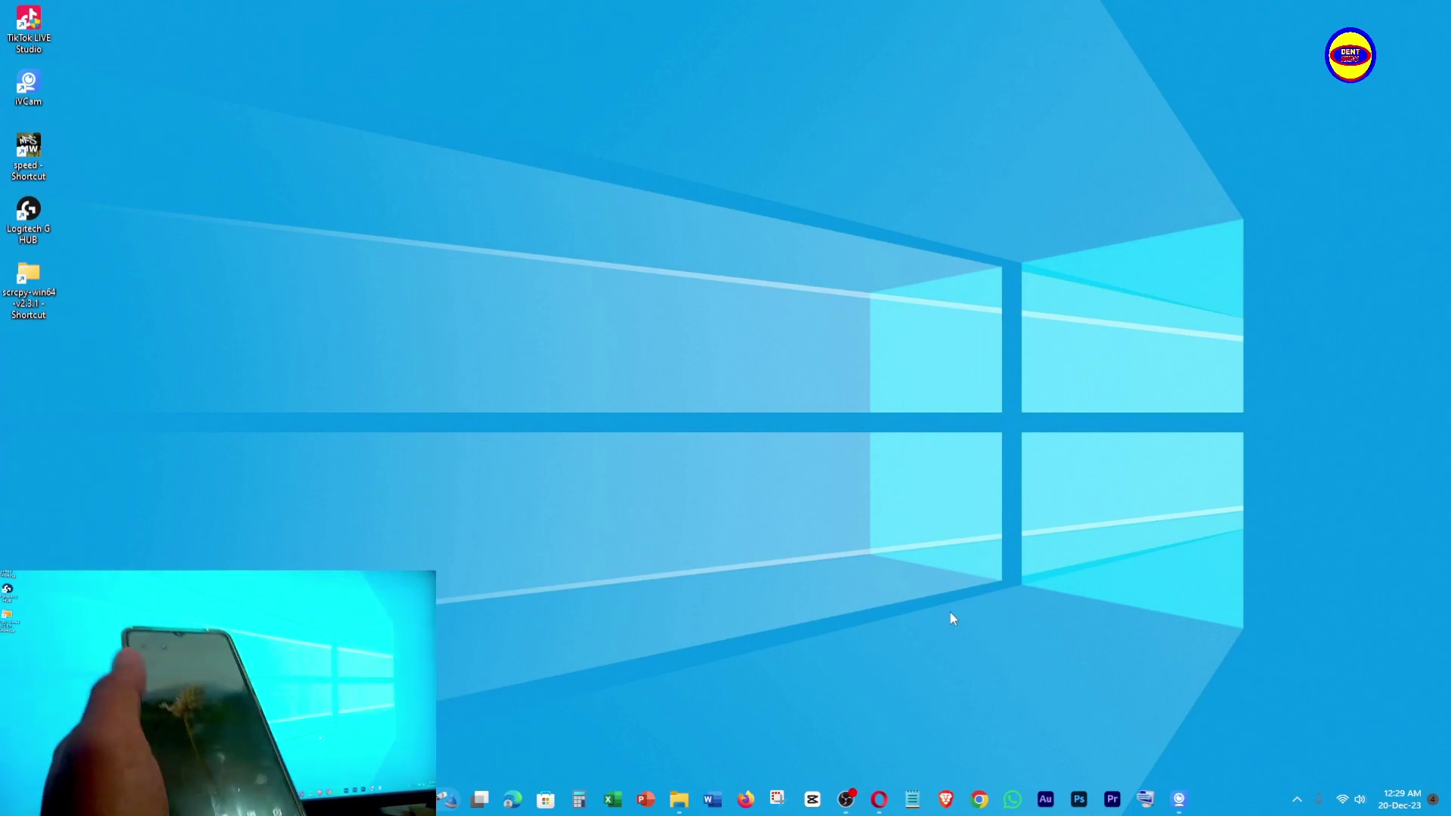
left_click_drag(616, 213, 1019, 520)
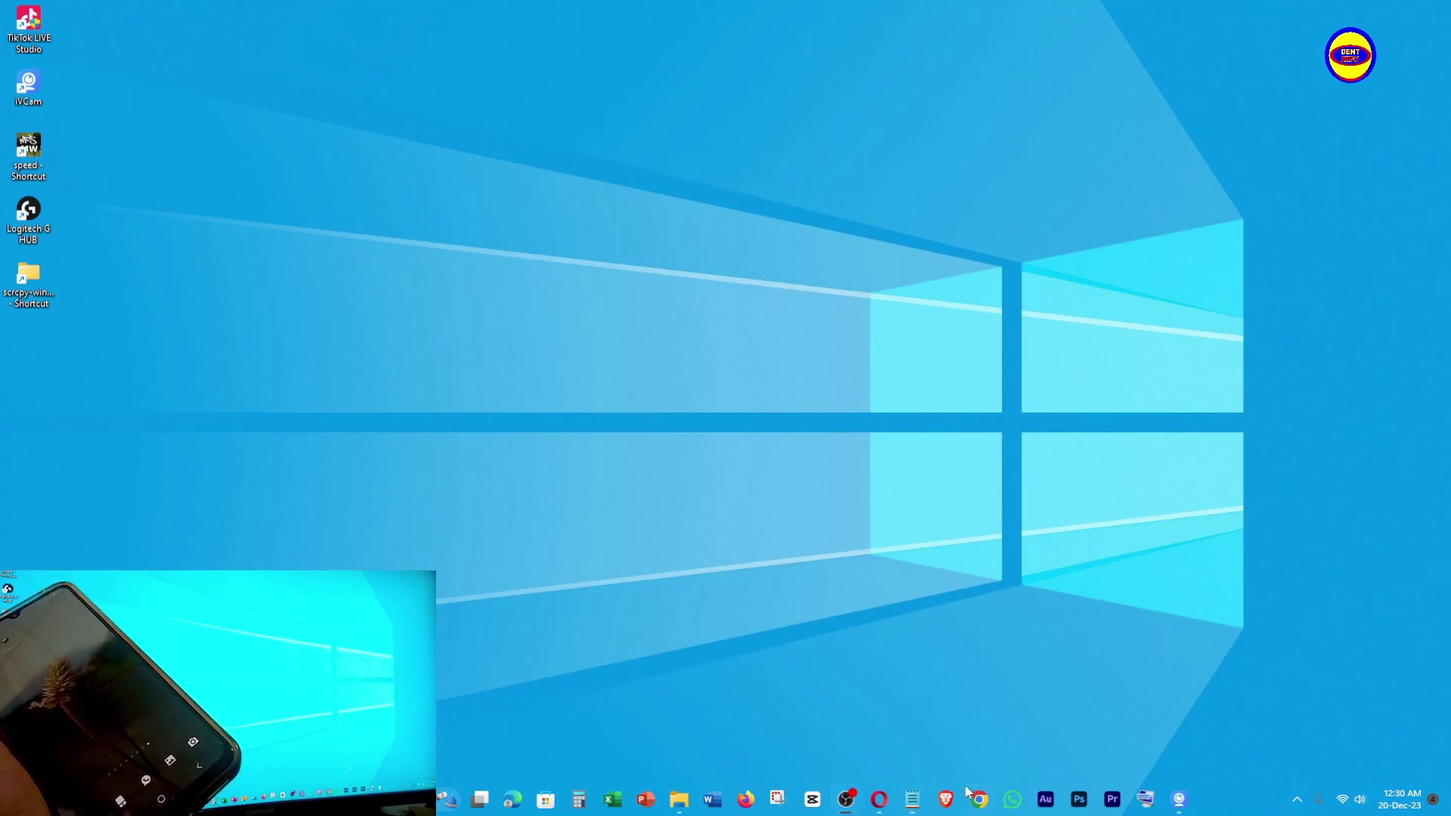
- Switch to the Opera browser with the Genymobile/scrcpy GitHub page and maximize its window
left_click(884, 802)
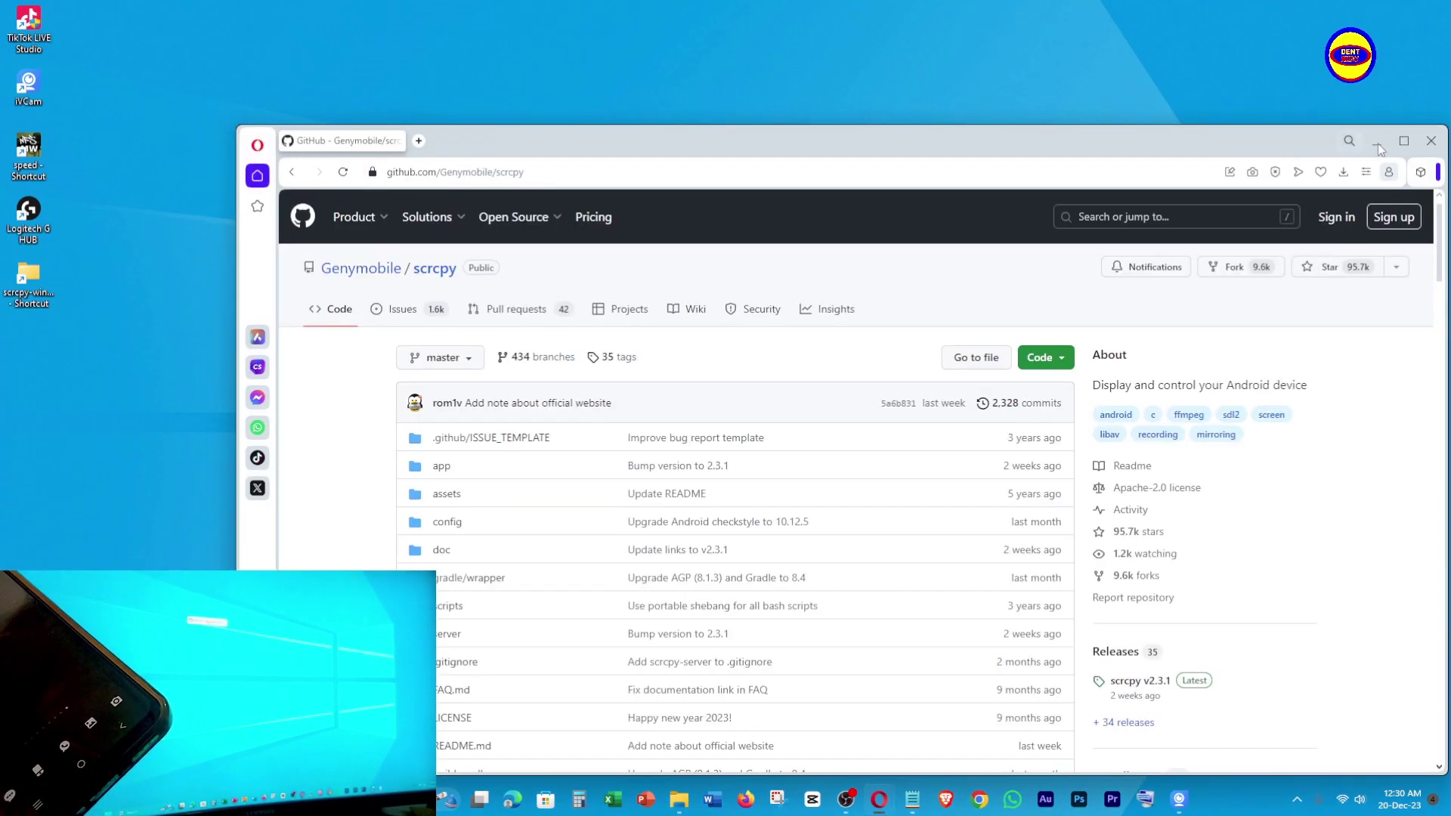
left_click(1403, 140)
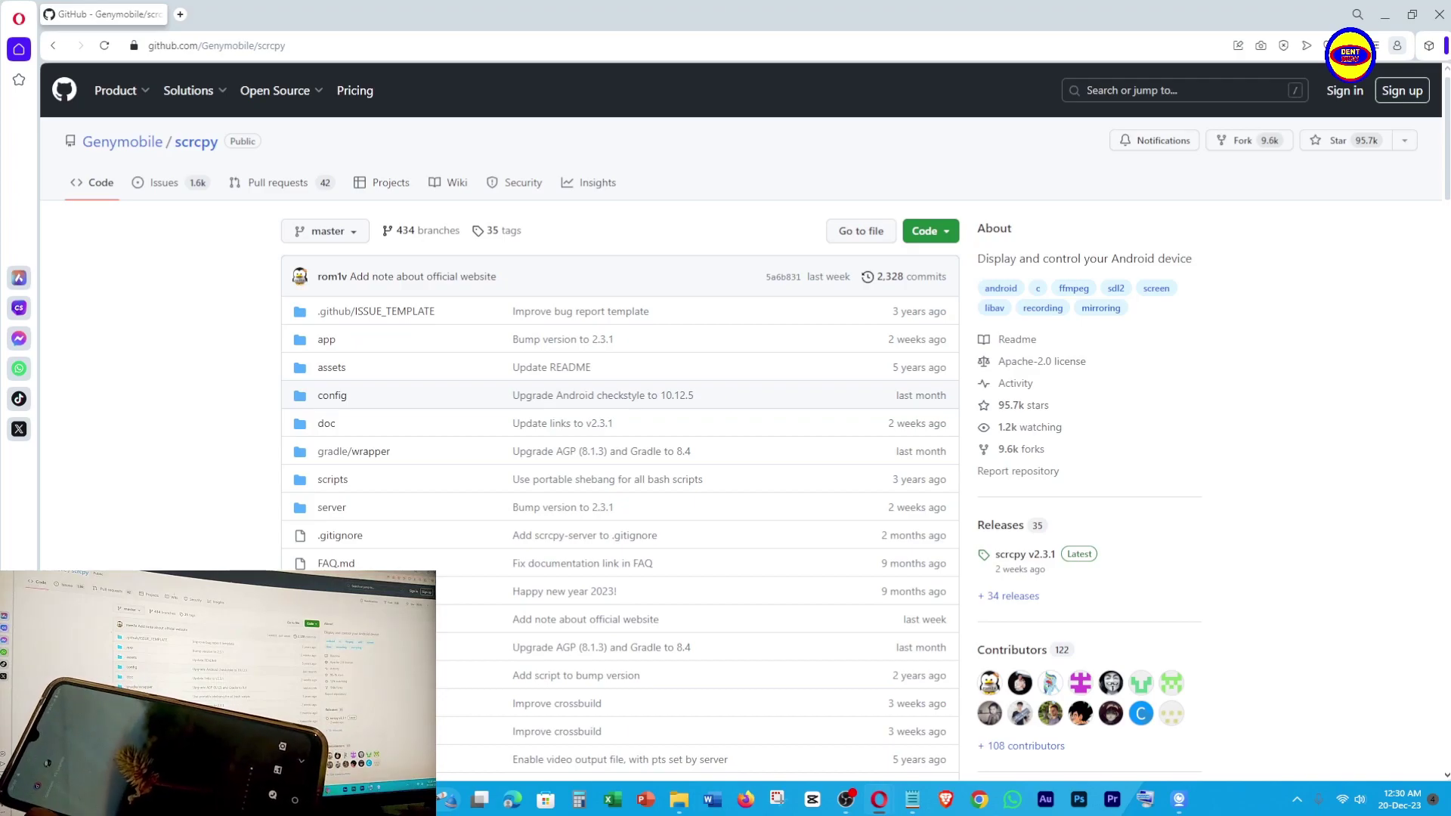
- Look over the scrcpy repository's file list, its releases and the start of the README
scroll(907, 408, "down", 5)
scroll(771, 401, "up", 5)
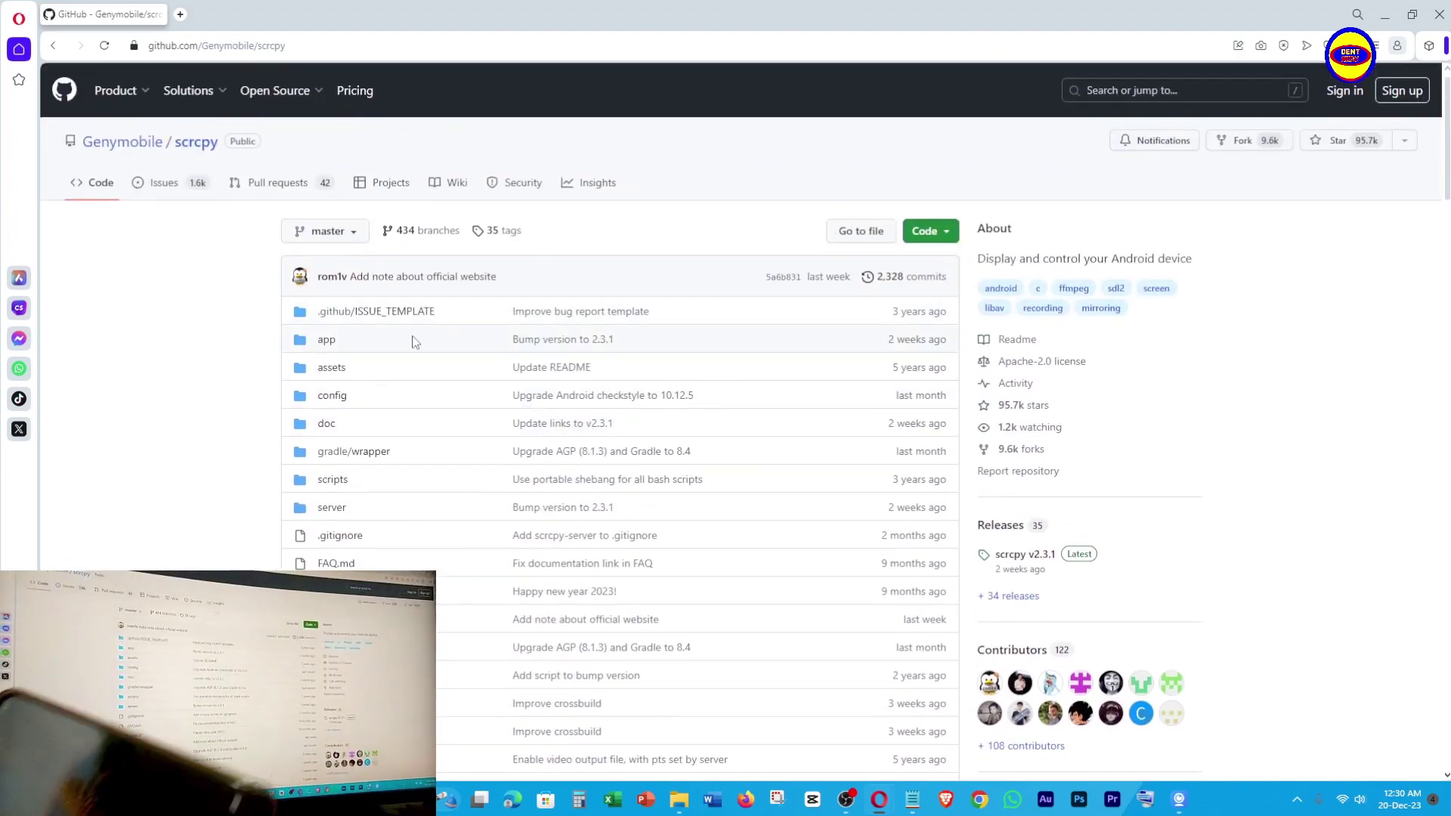
scroll(421, 341, "down", 15)
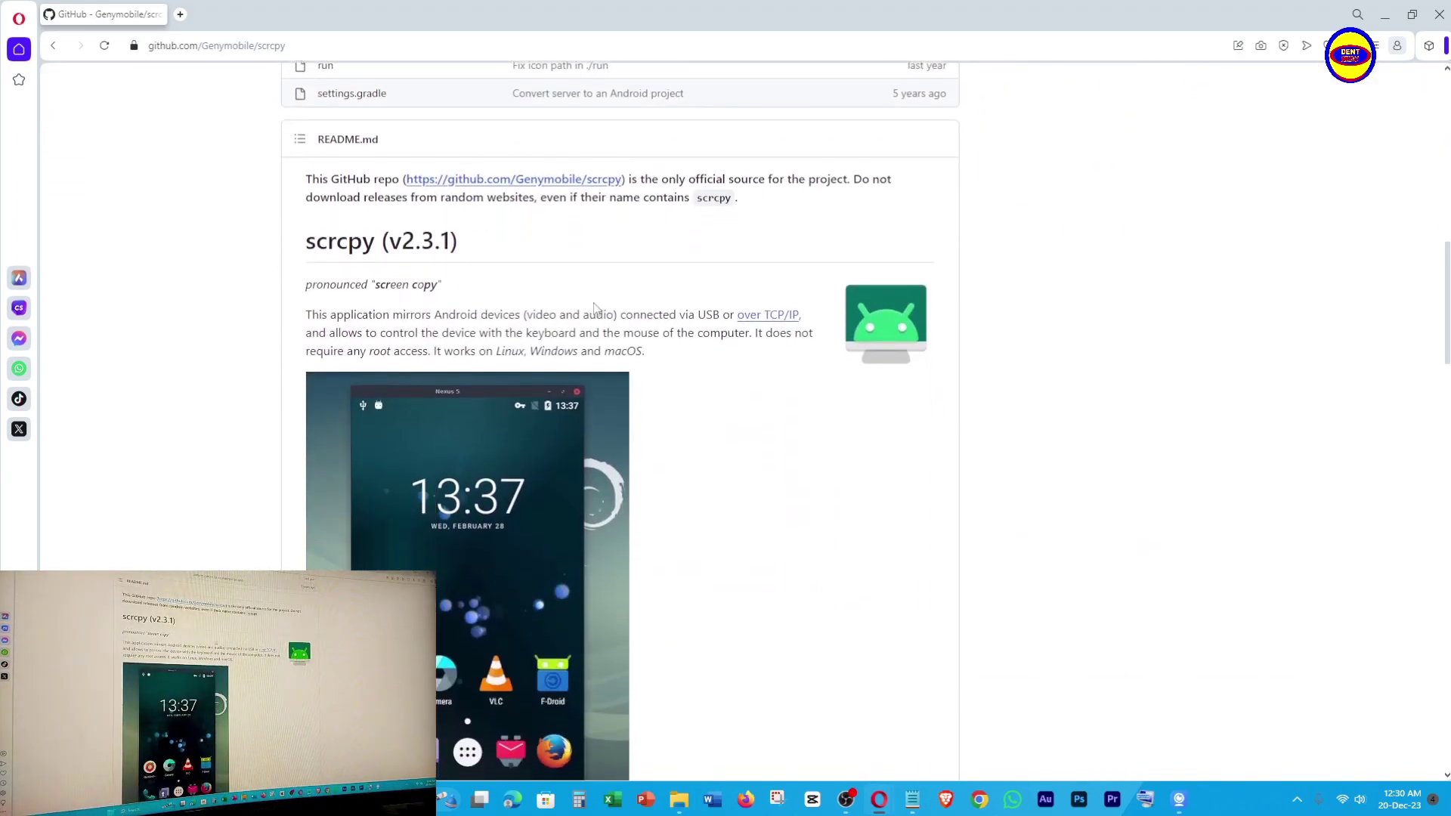
scroll(594, 307, "down", 1)
scroll(608, 323, "up", 4)
scroll(631, 356, "down", 2)
scroll(748, 381, "up", 5)
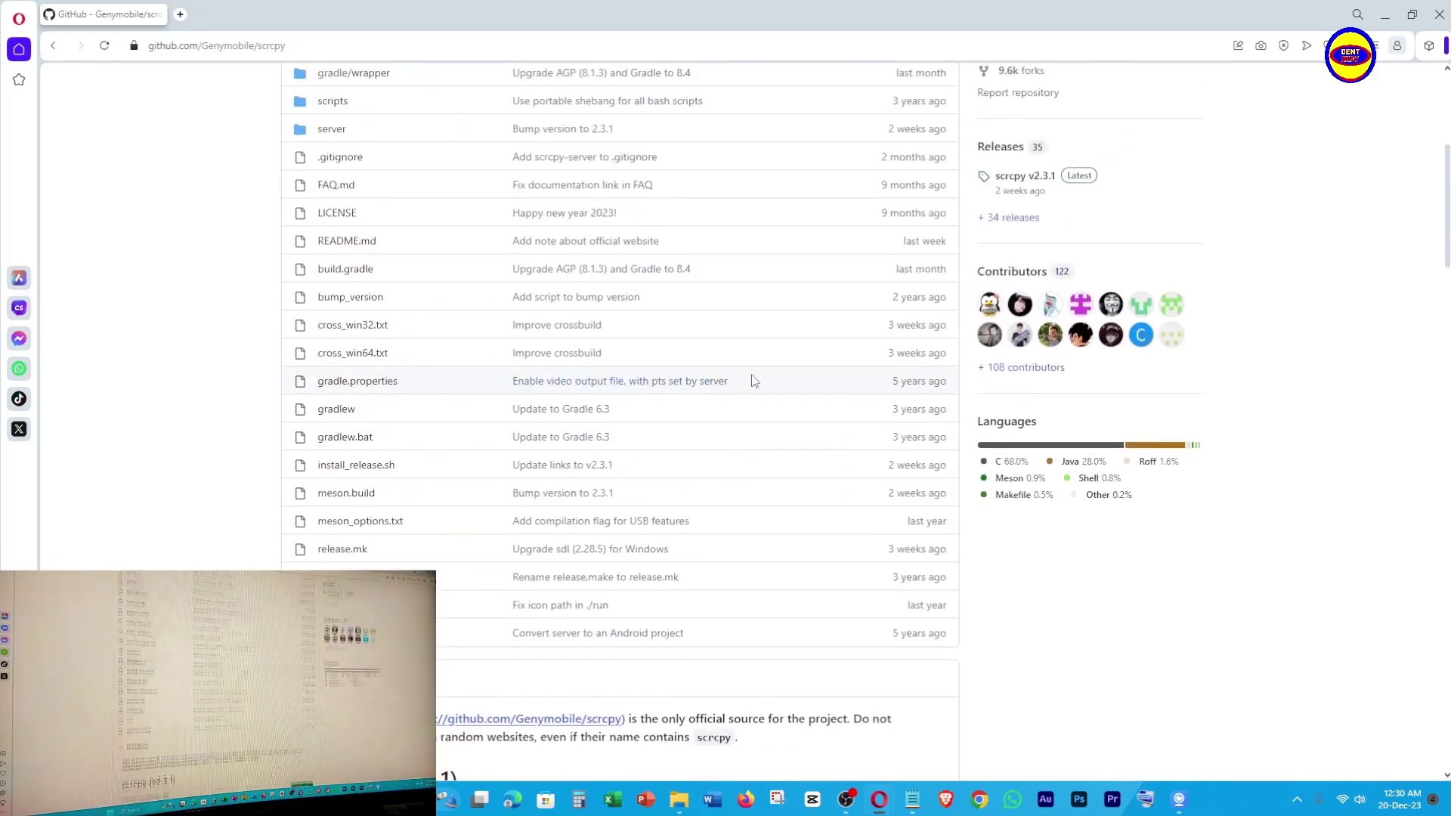
scroll(748, 380, "up", 3)
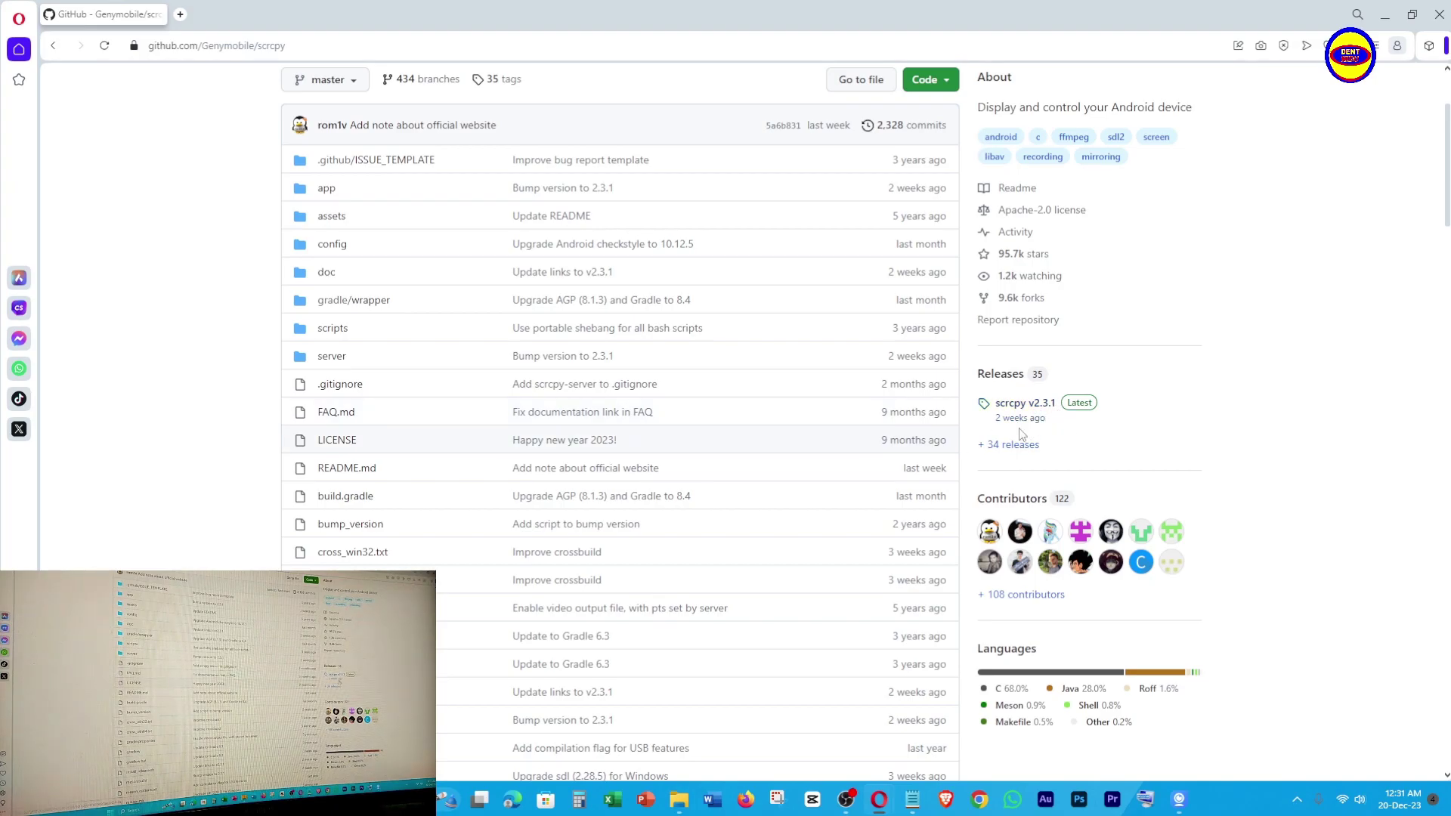
- Read the scrcpy README's description, focus points, feature list and prerequisites
scroll(635, 451, "down", 3)
scroll(635, 451, "down", 15)
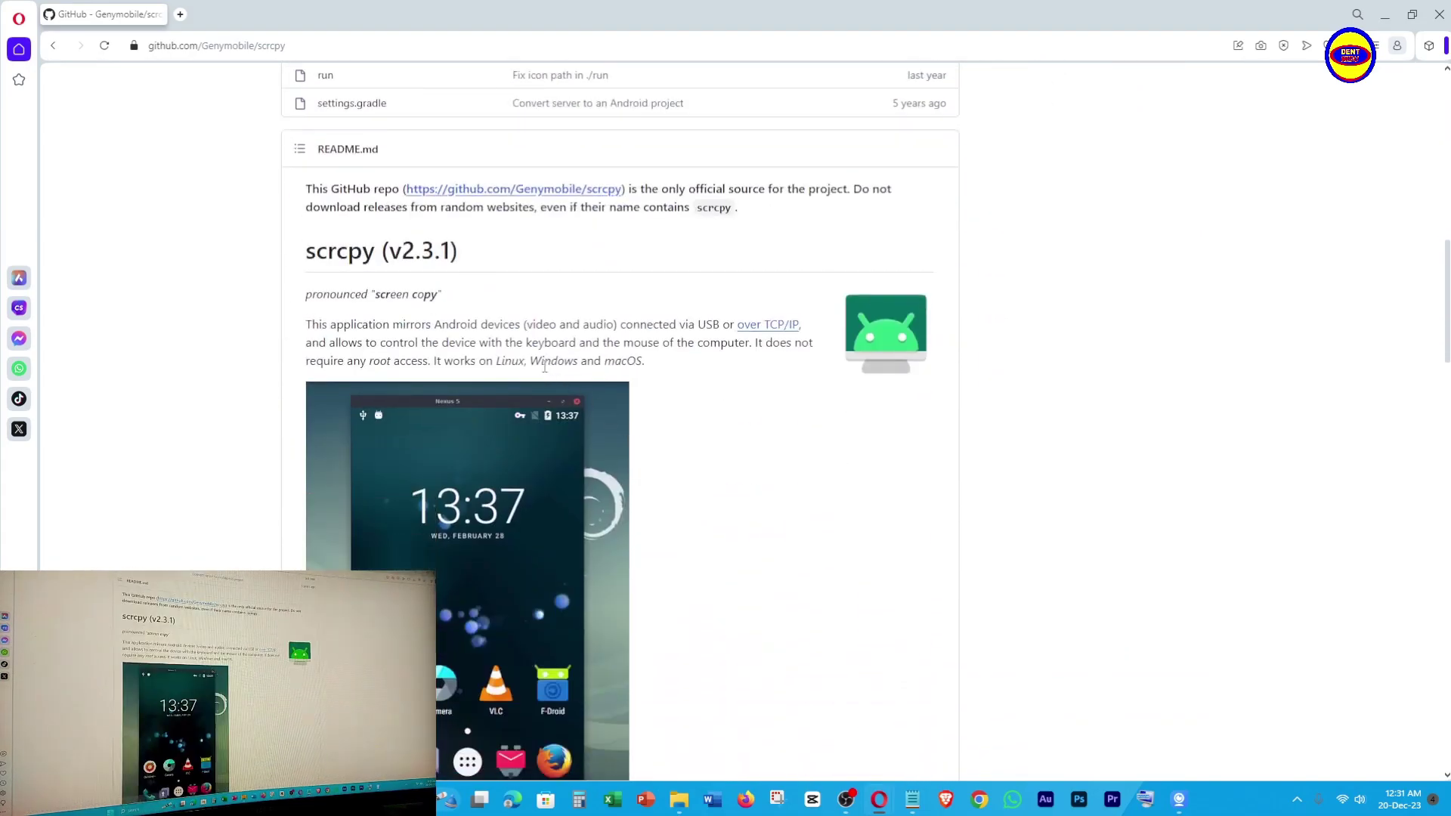
scroll(541, 331, "down", 4)
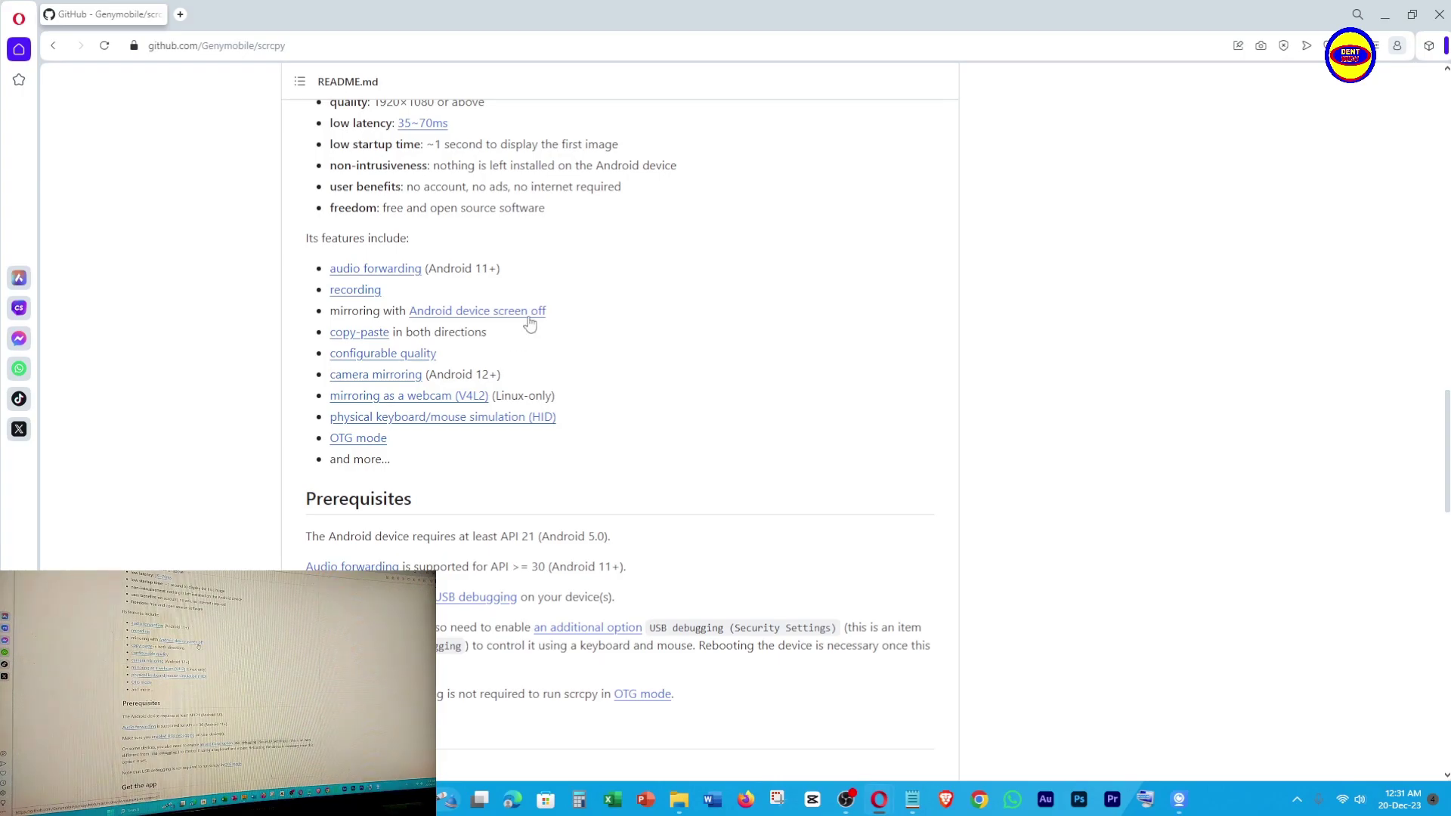
scroll(513, 325, "up", 2)
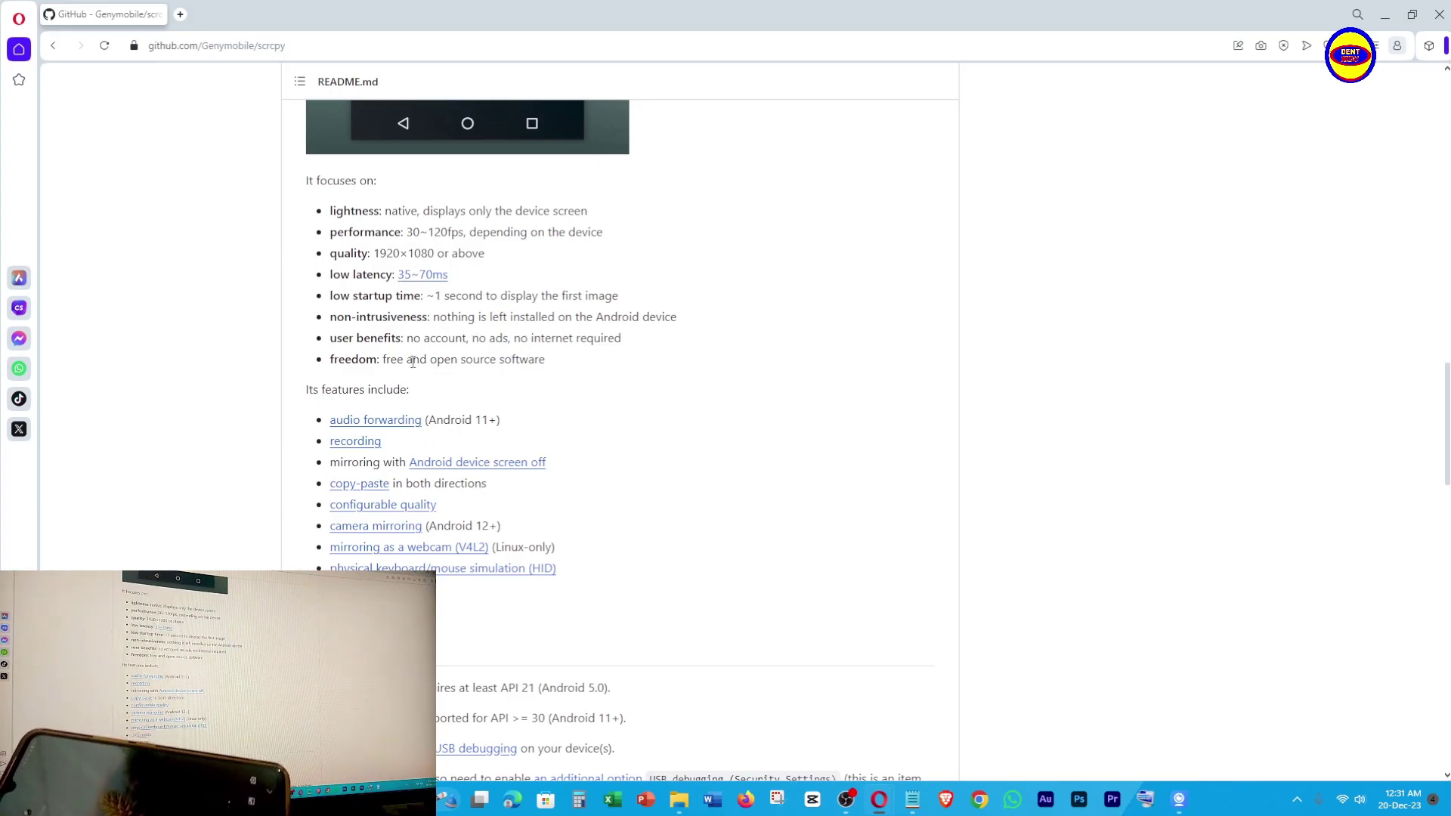
scroll(563, 354, "up", 6)
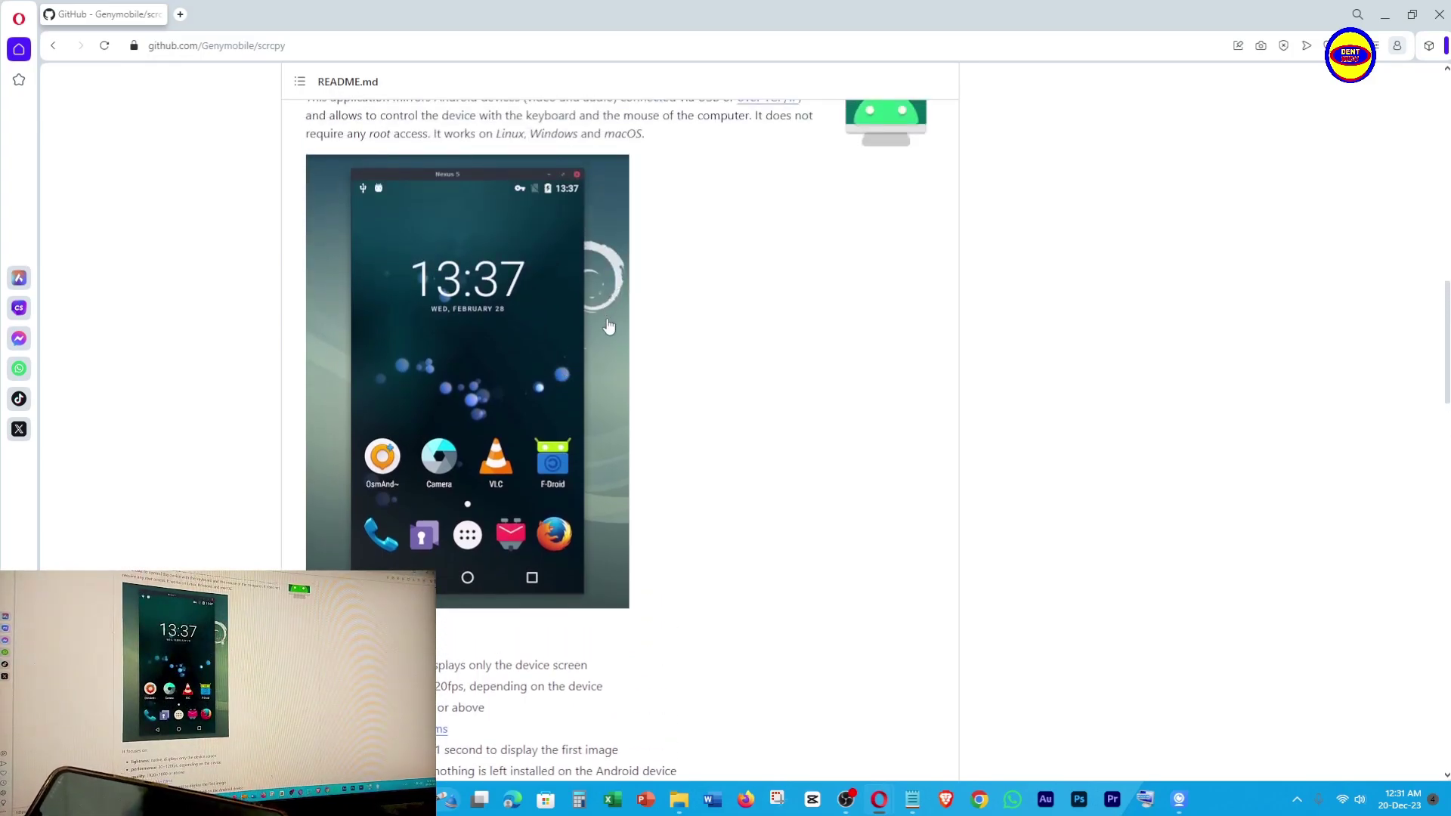
scroll(609, 326, "down", 1)
scroll(609, 326, "down", 6)
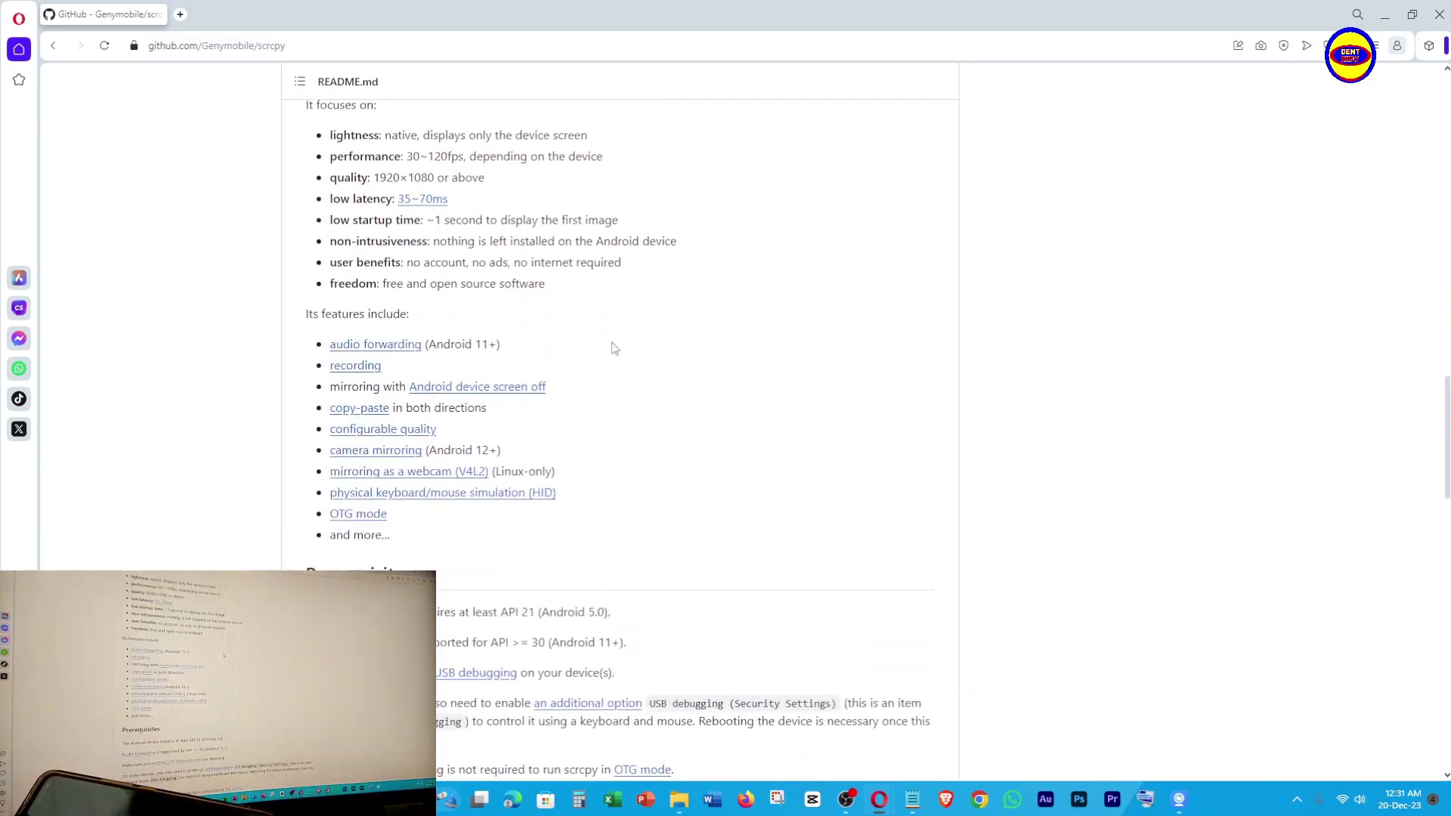
scroll(621, 318, "down", 2)
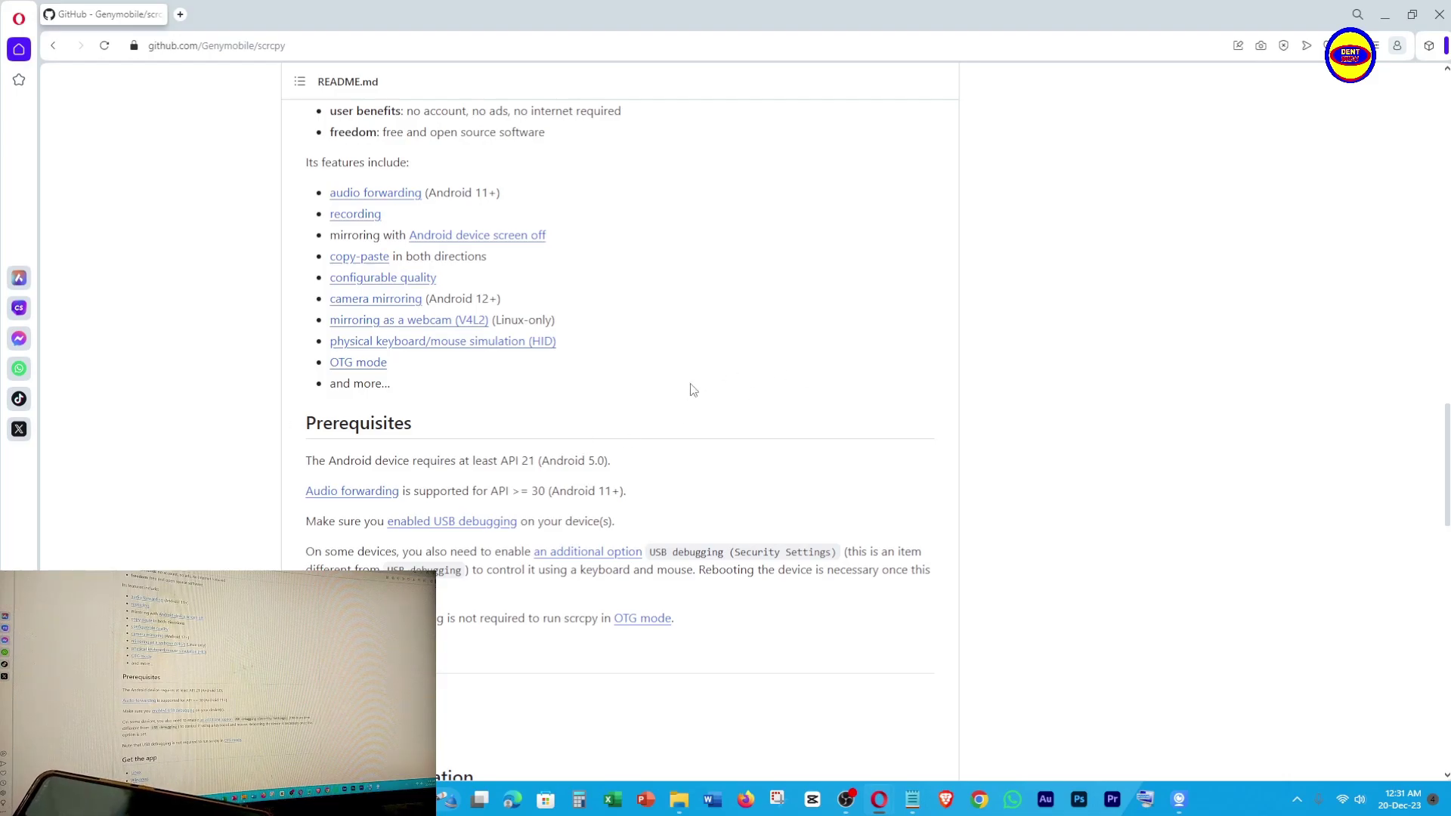
scroll(706, 317, "down", 2)
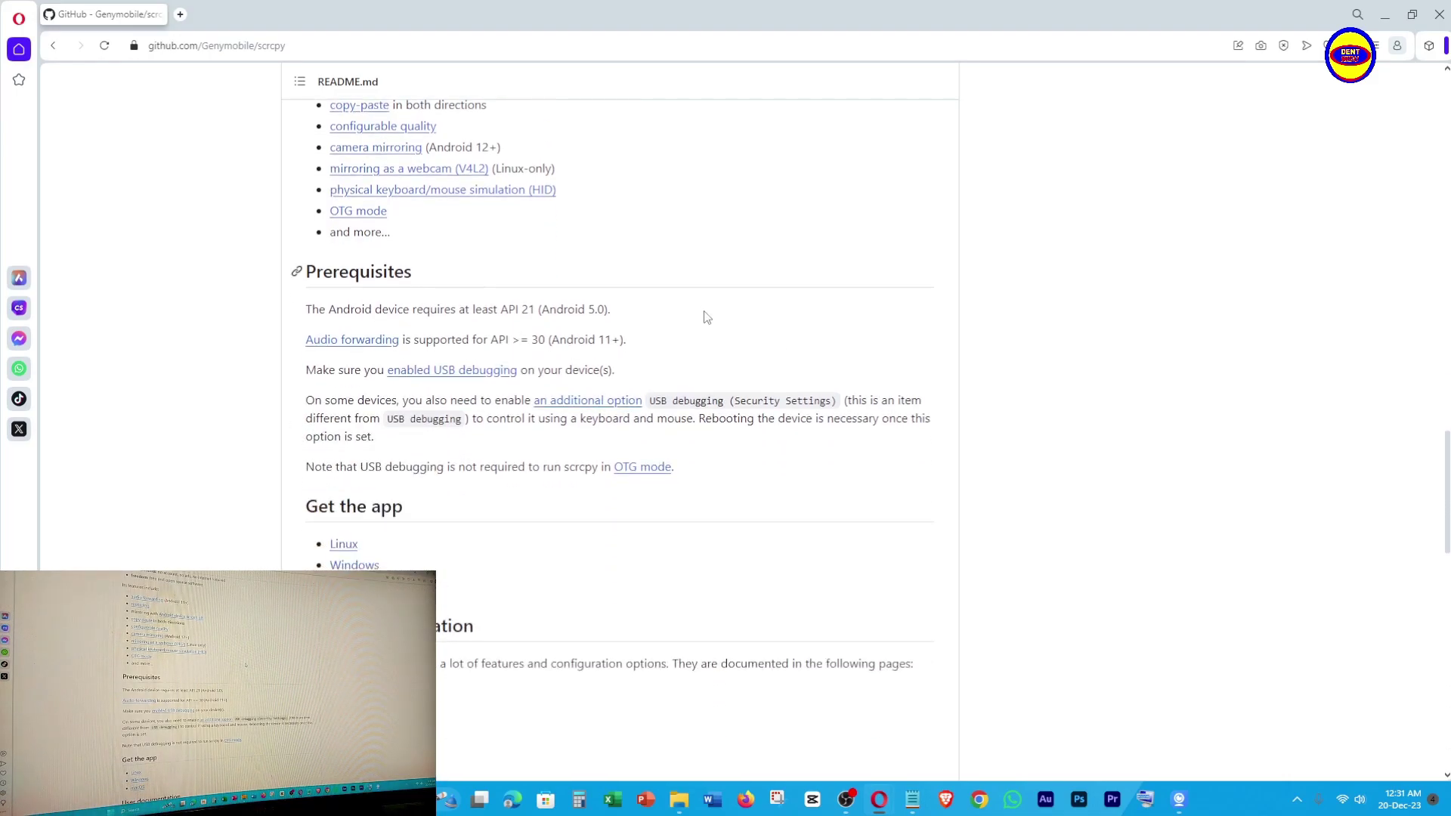
- Open the Windows installation page from the README's "Get the app" section
scroll(705, 317, "down", 1)
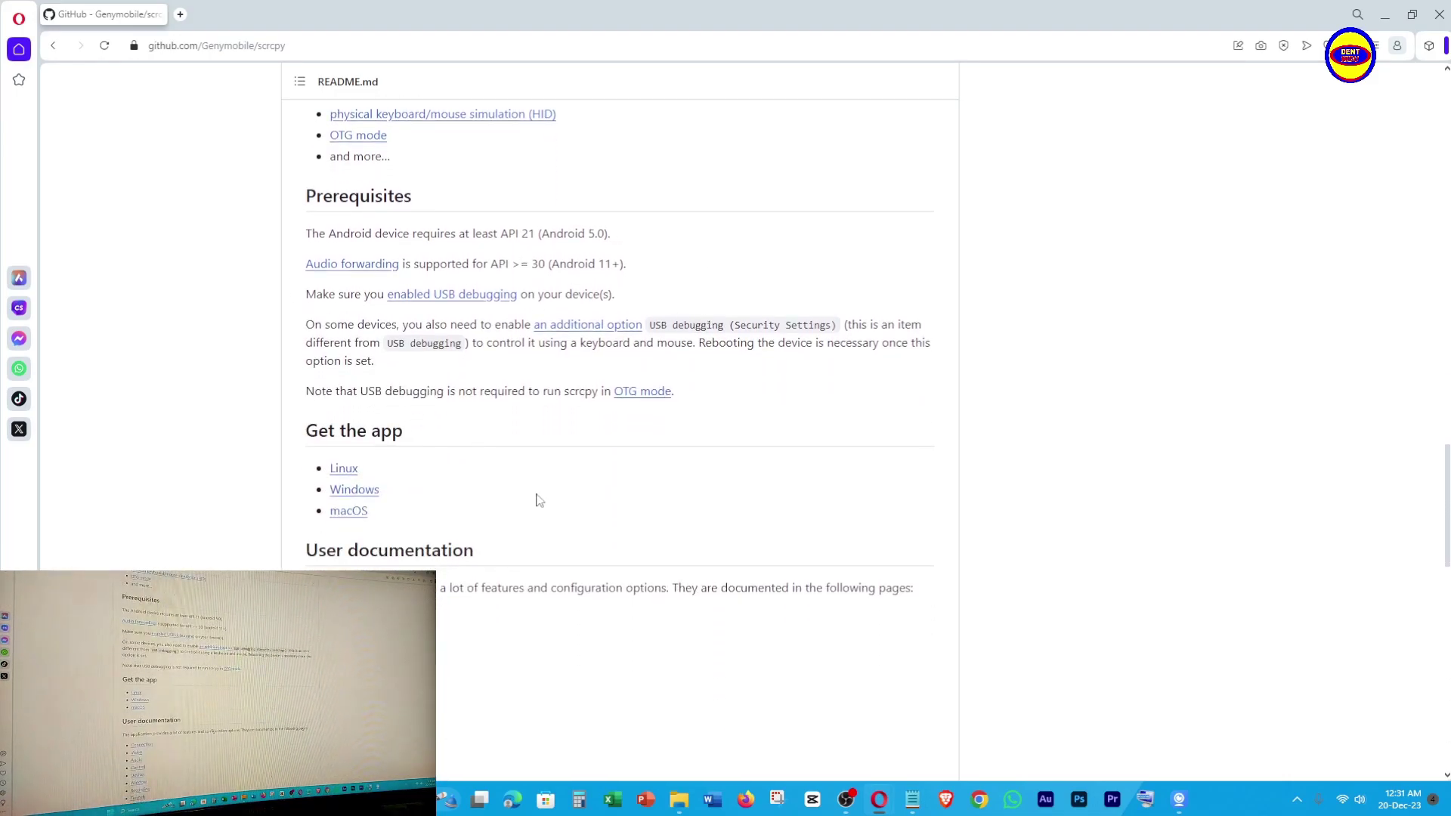
scroll(533, 501, "up", 1)
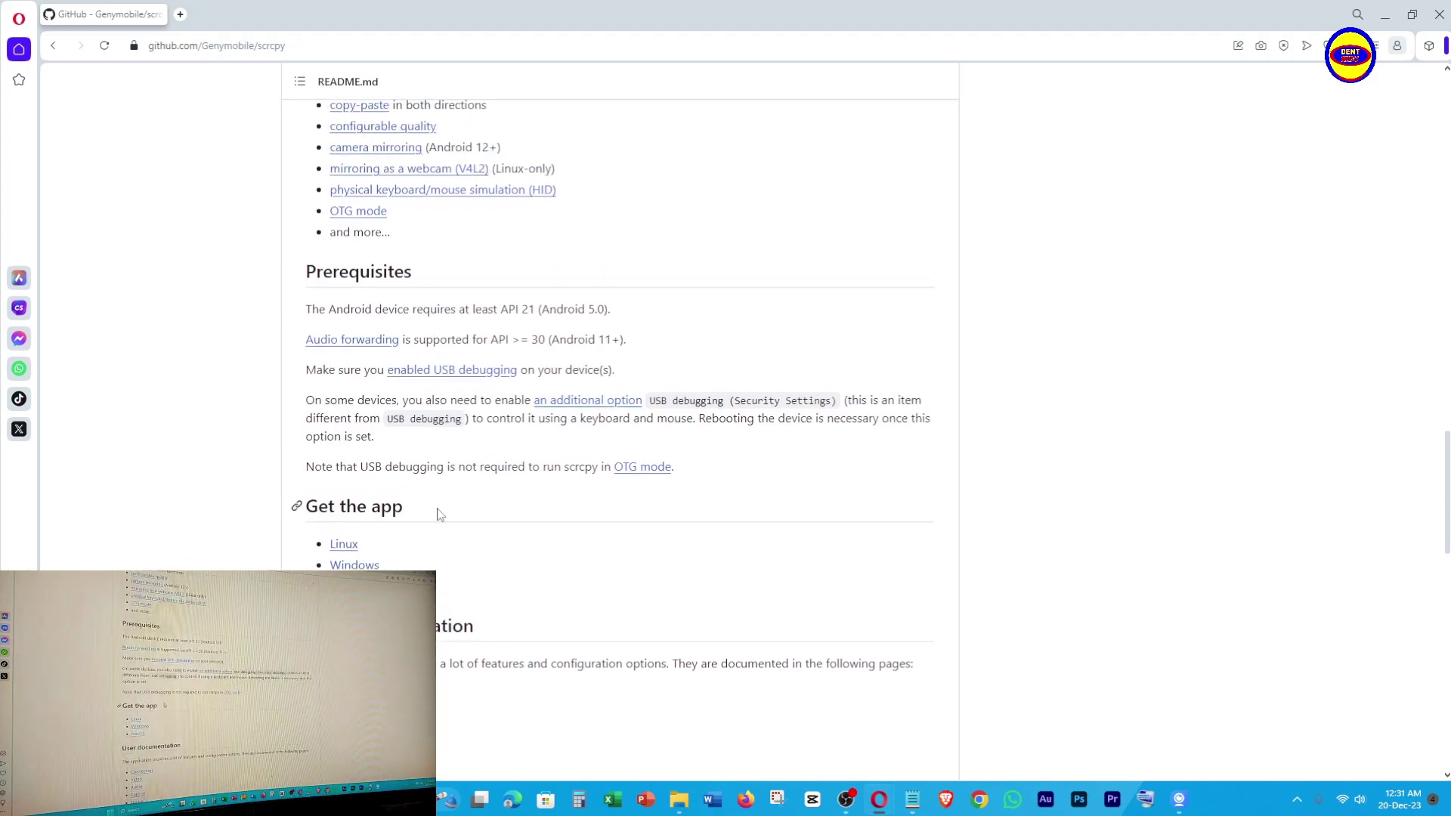
scroll(431, 534, "down", 2)
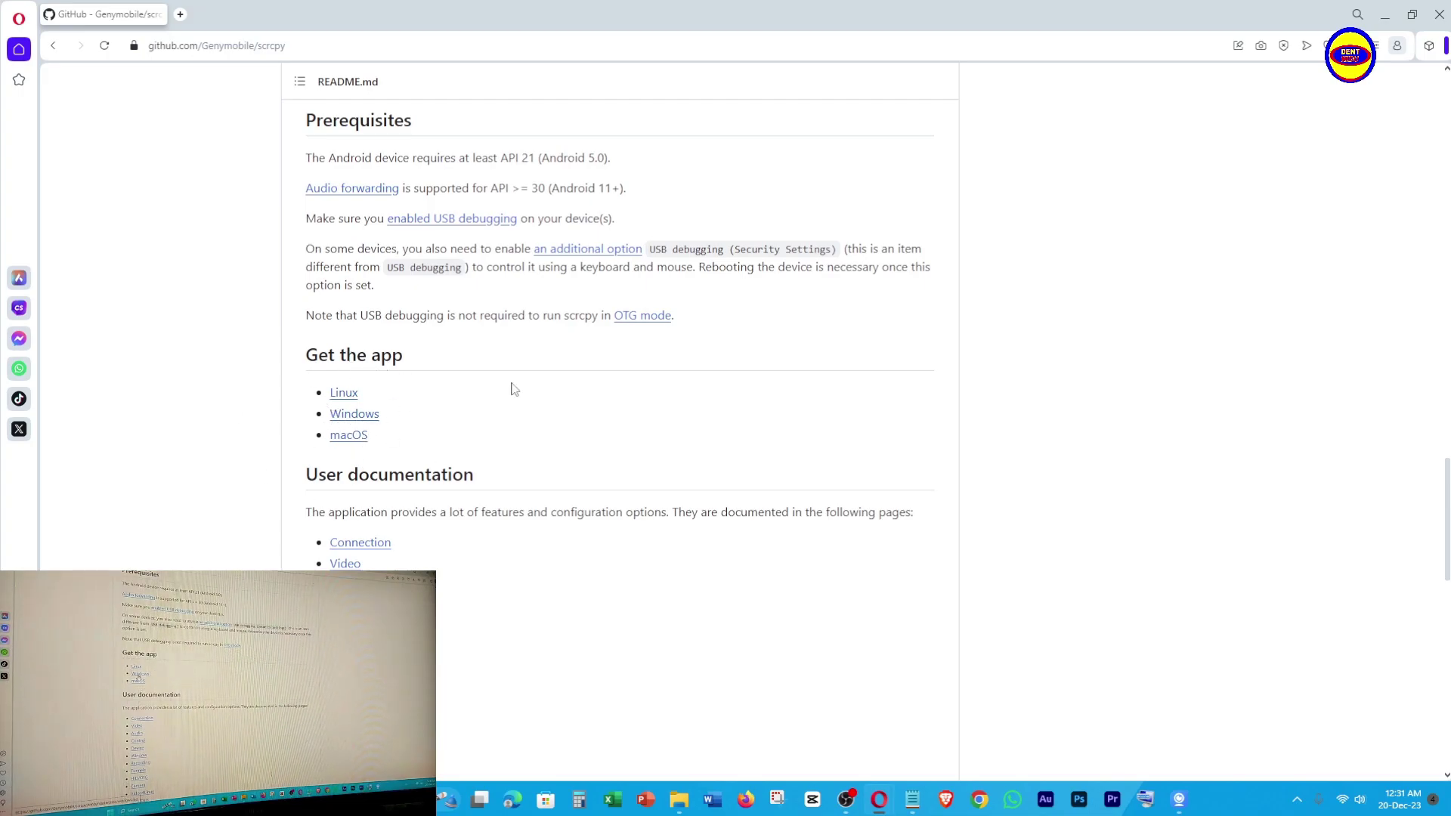
left_click(355, 415)
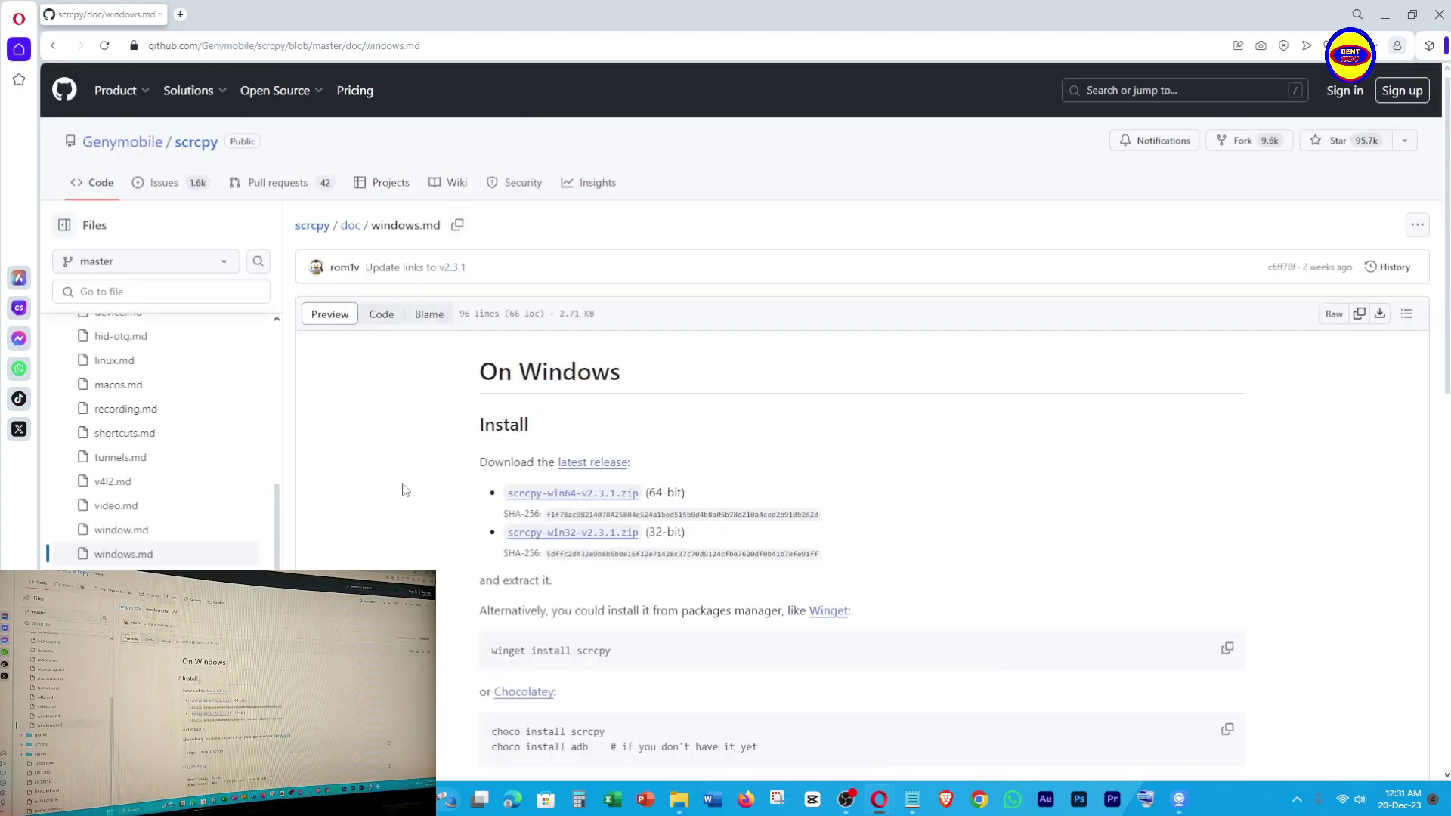
scroll(414, 468, "down", 1)
scroll(433, 432, "up", 1)
- Switch to the File Explorer window showing the Downloads folder
mouse_move(679, 799)
left_click(778, 723)
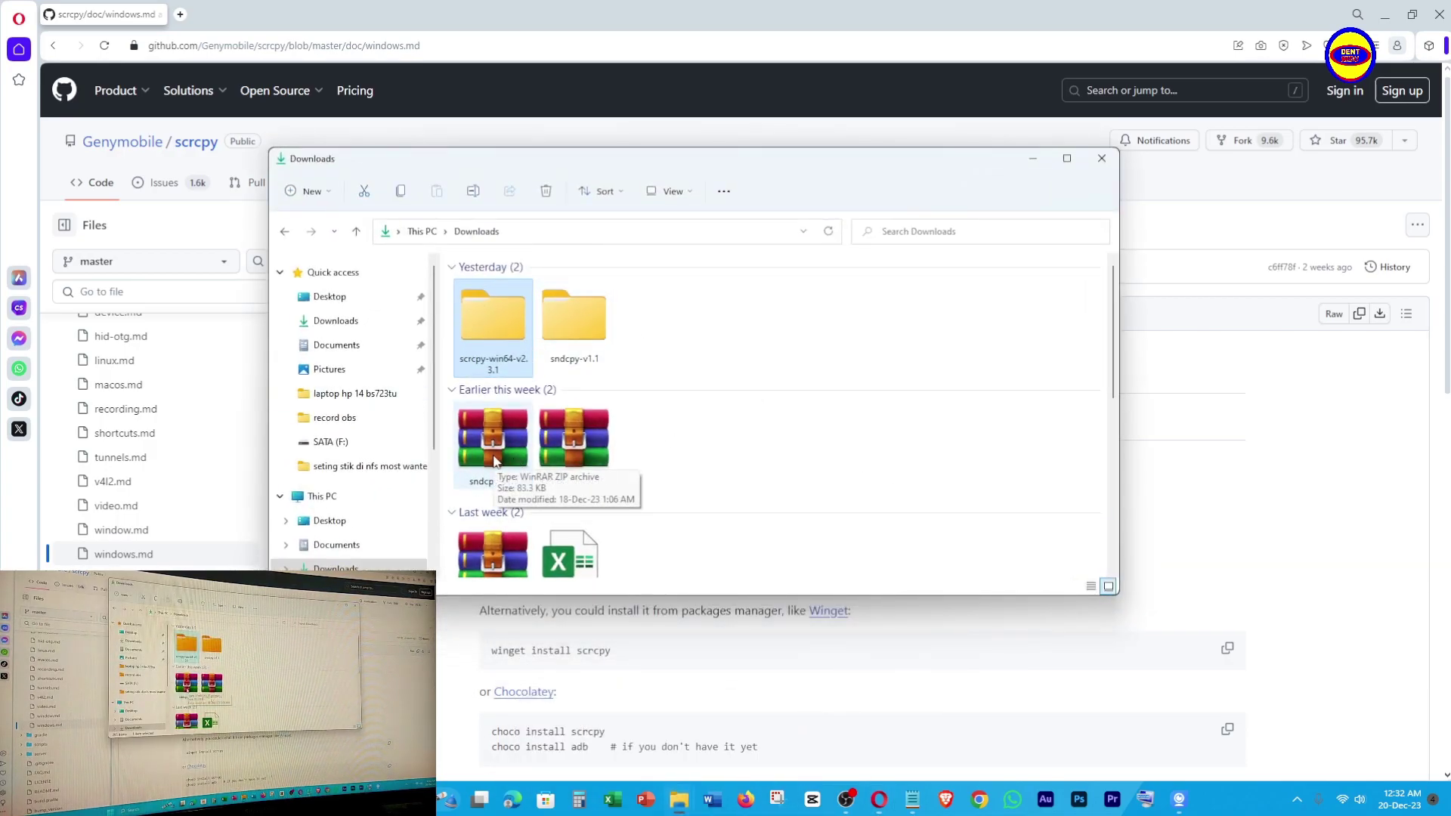
- Show the WinRAR extraction options for the scrcpy-win64-v2.3.1 archive, then dismiss them without extracting
left_click(587, 459)
right_click(586, 459)
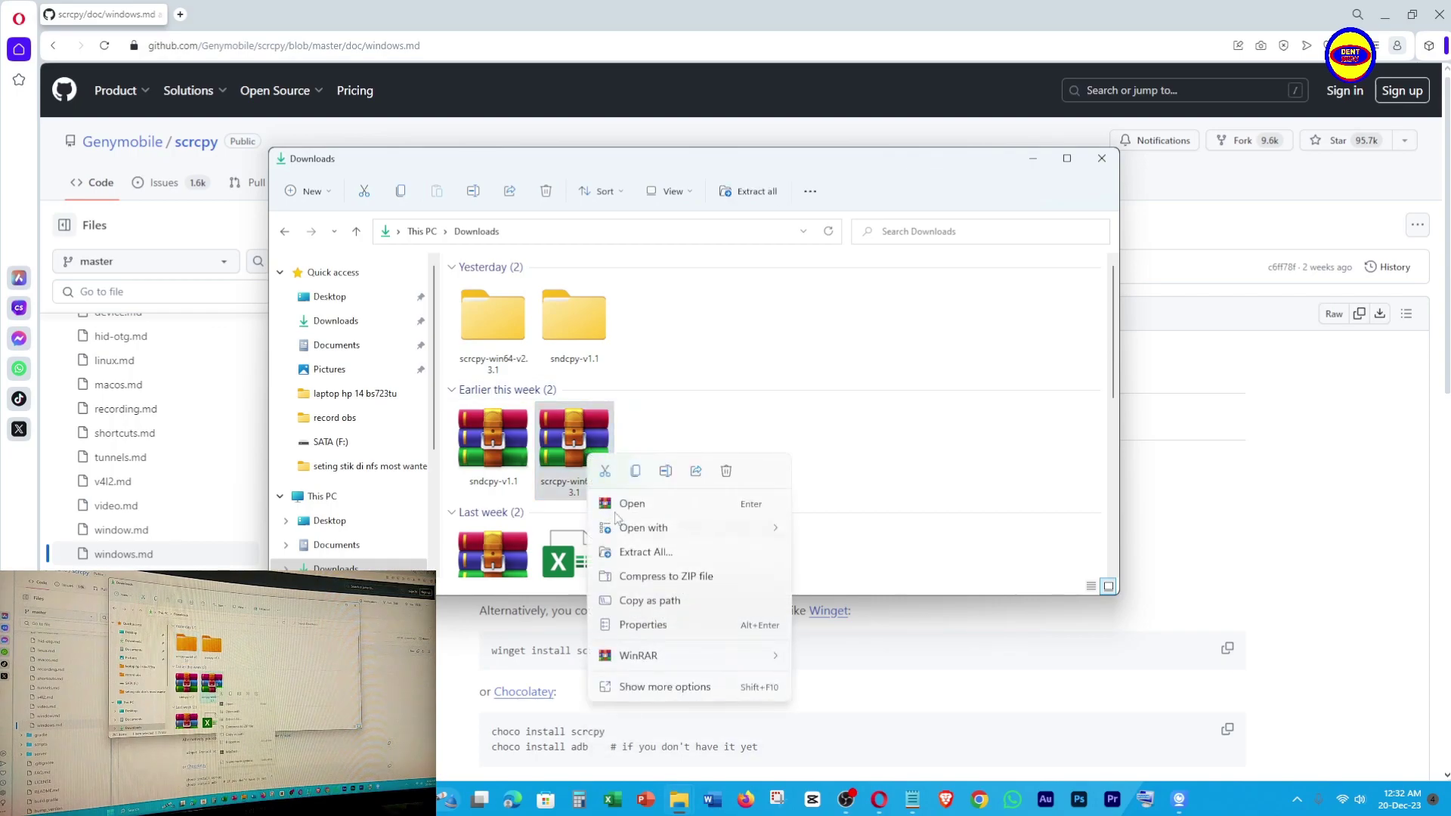
mouse_move(677, 659)
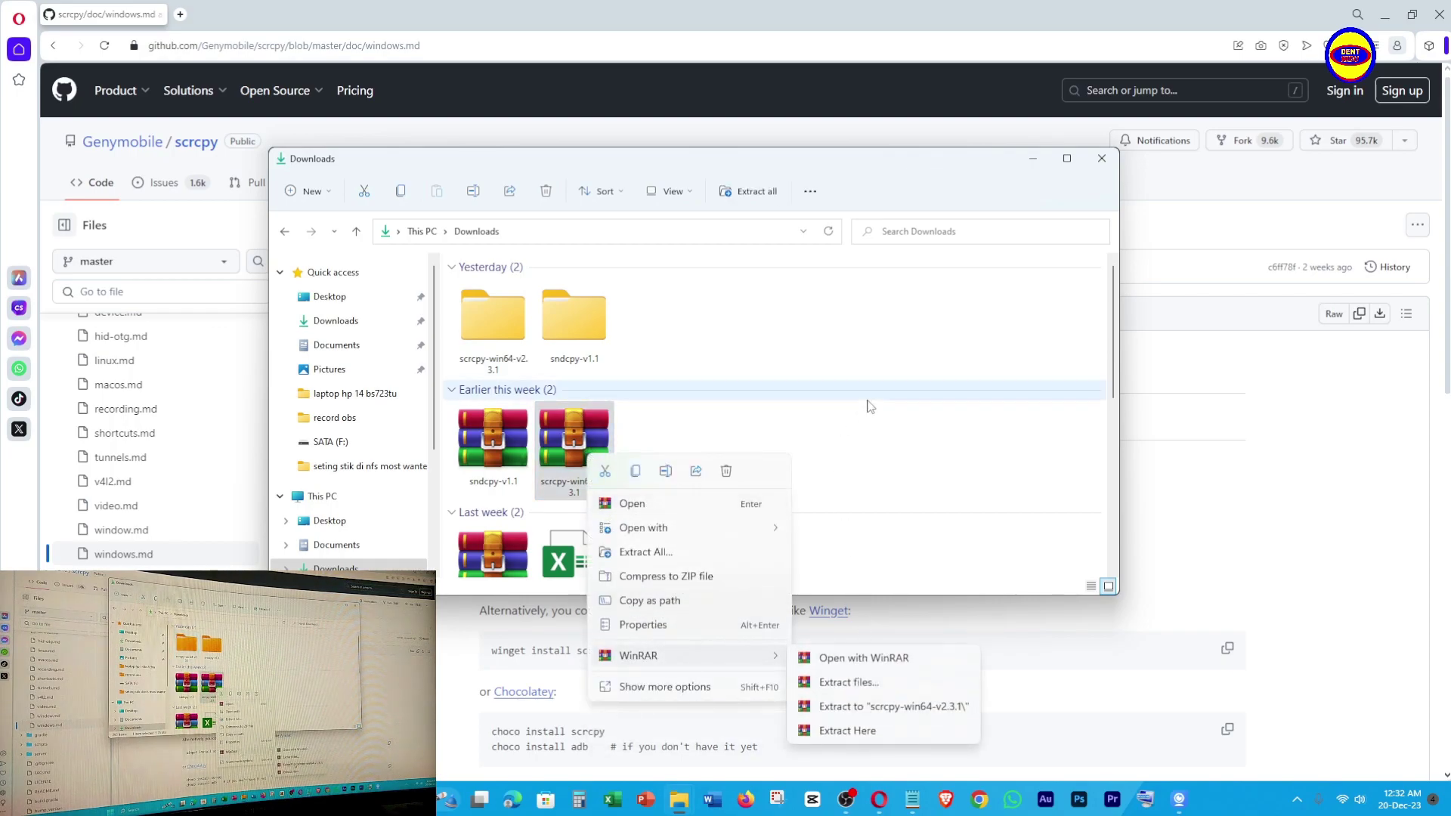
left_click(826, 346)
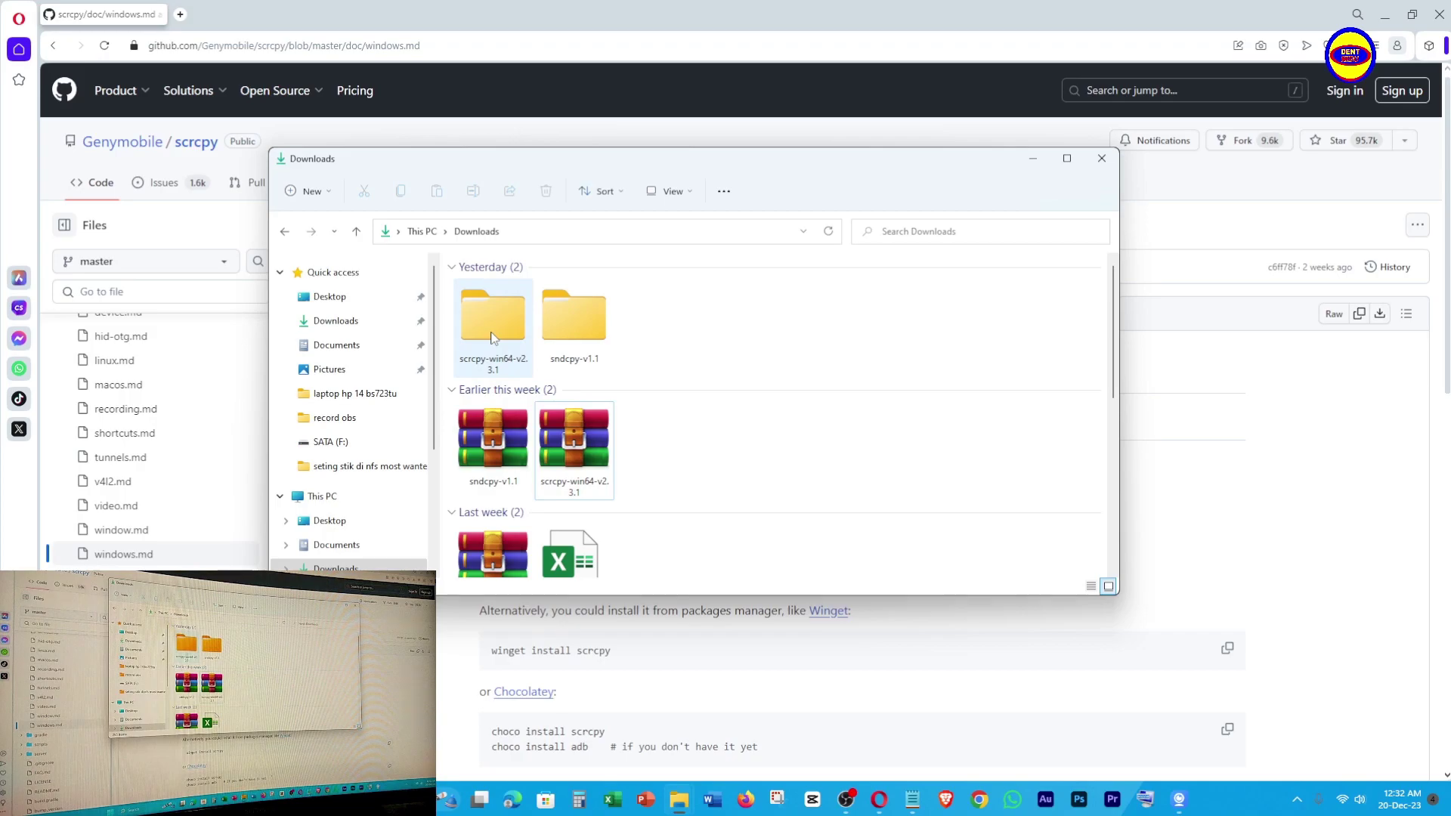
- Open the extracted scrcpy-win64-v2.3.1 folder and the same-named folder inside it, and maximize the window
left_click(492, 338)
double_click(493, 338)
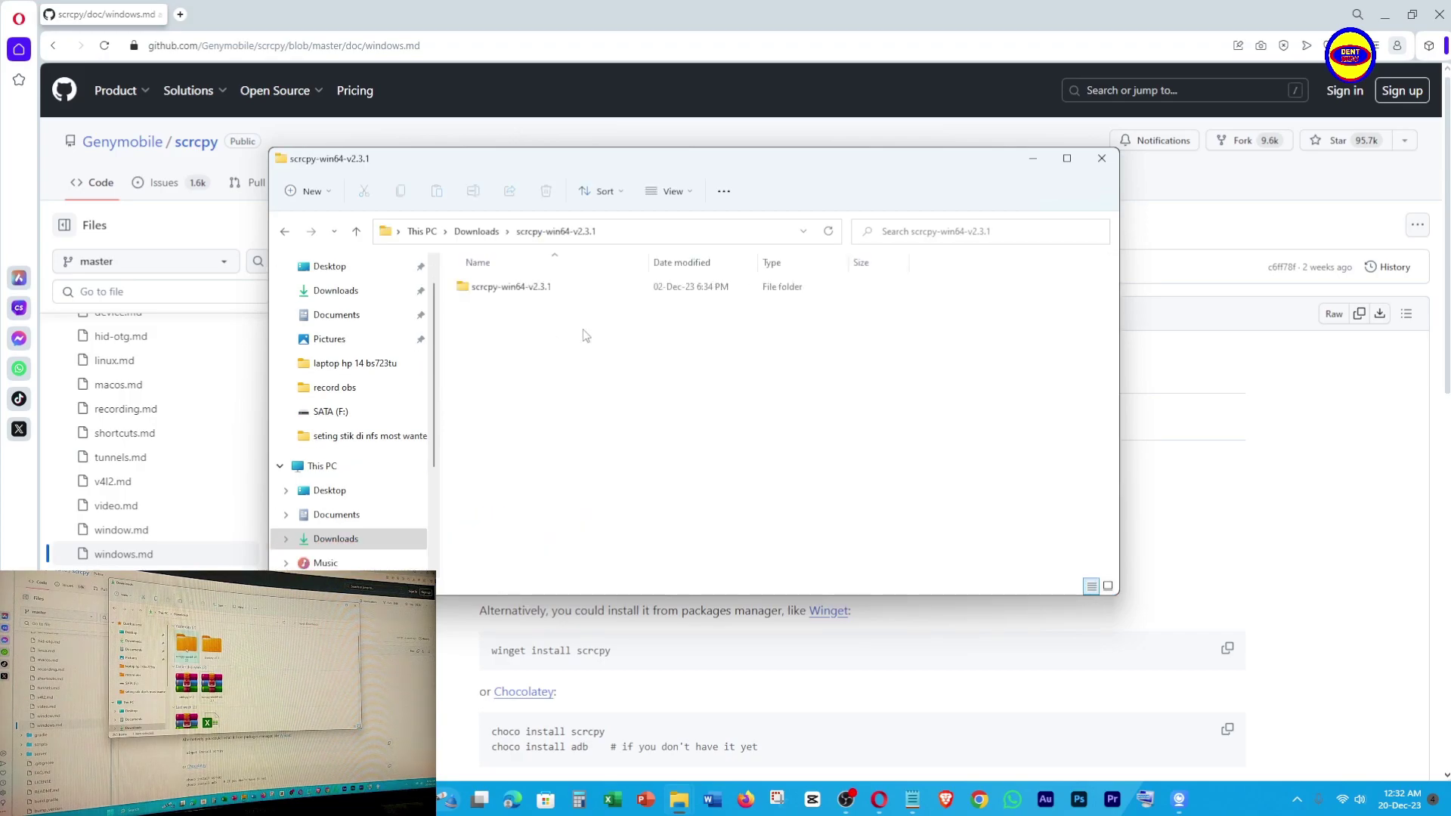
double_click(632, 282)
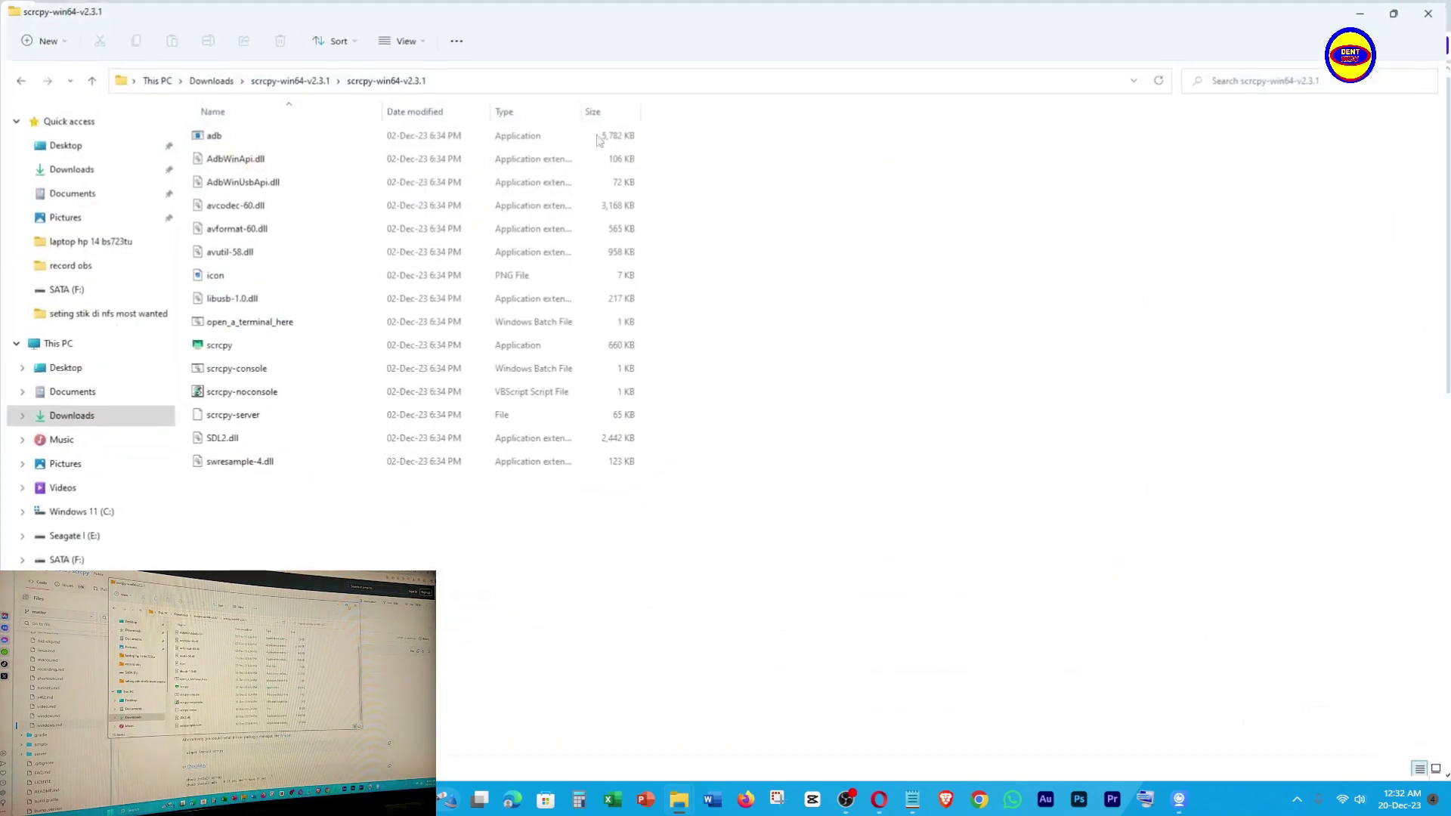
left_click(1066, 158)
left_click_drag(675, 550, 257, 125)
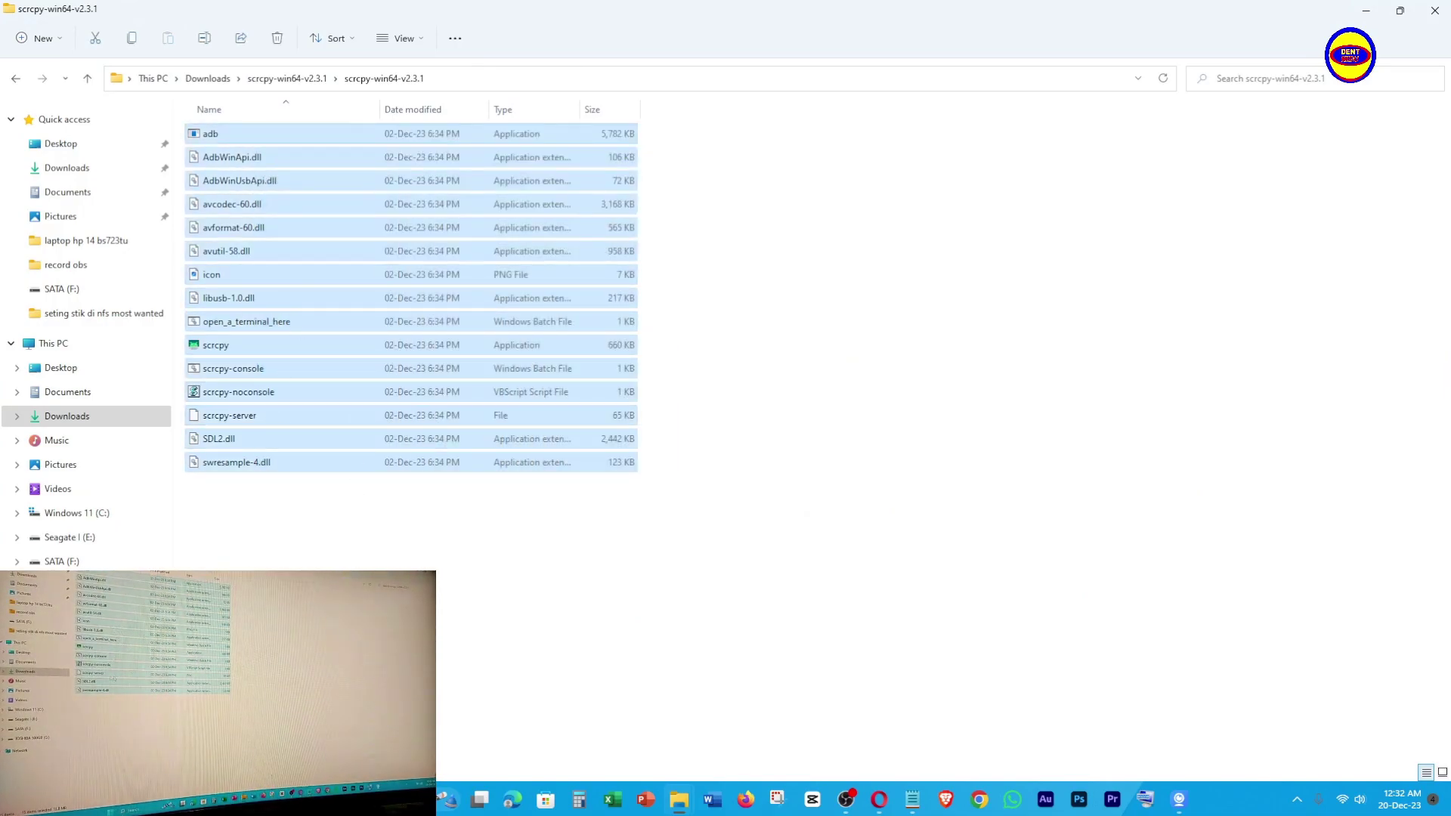
left_click(362, 372)
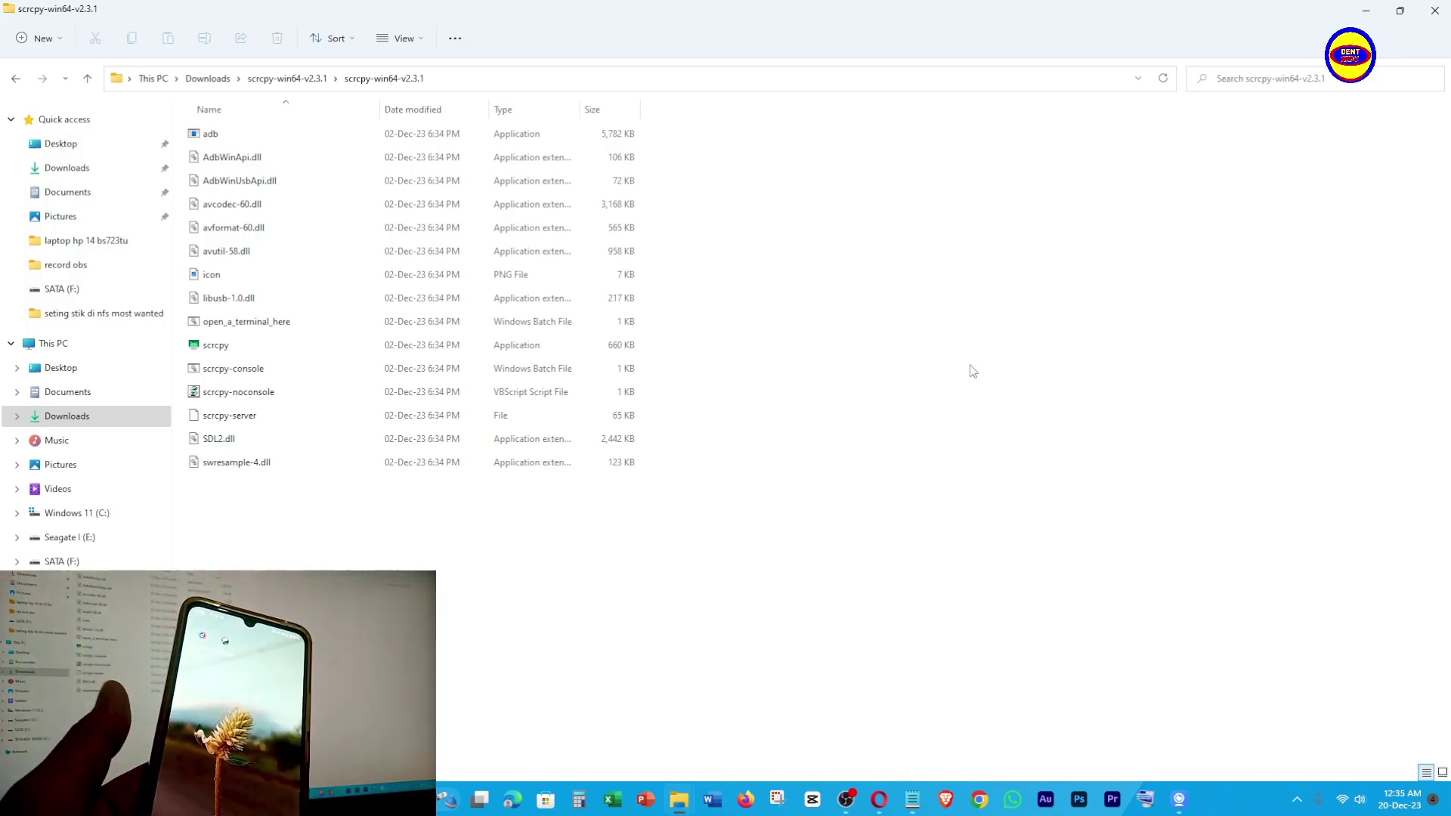
left_click_drag(655, 531, 189, 127)
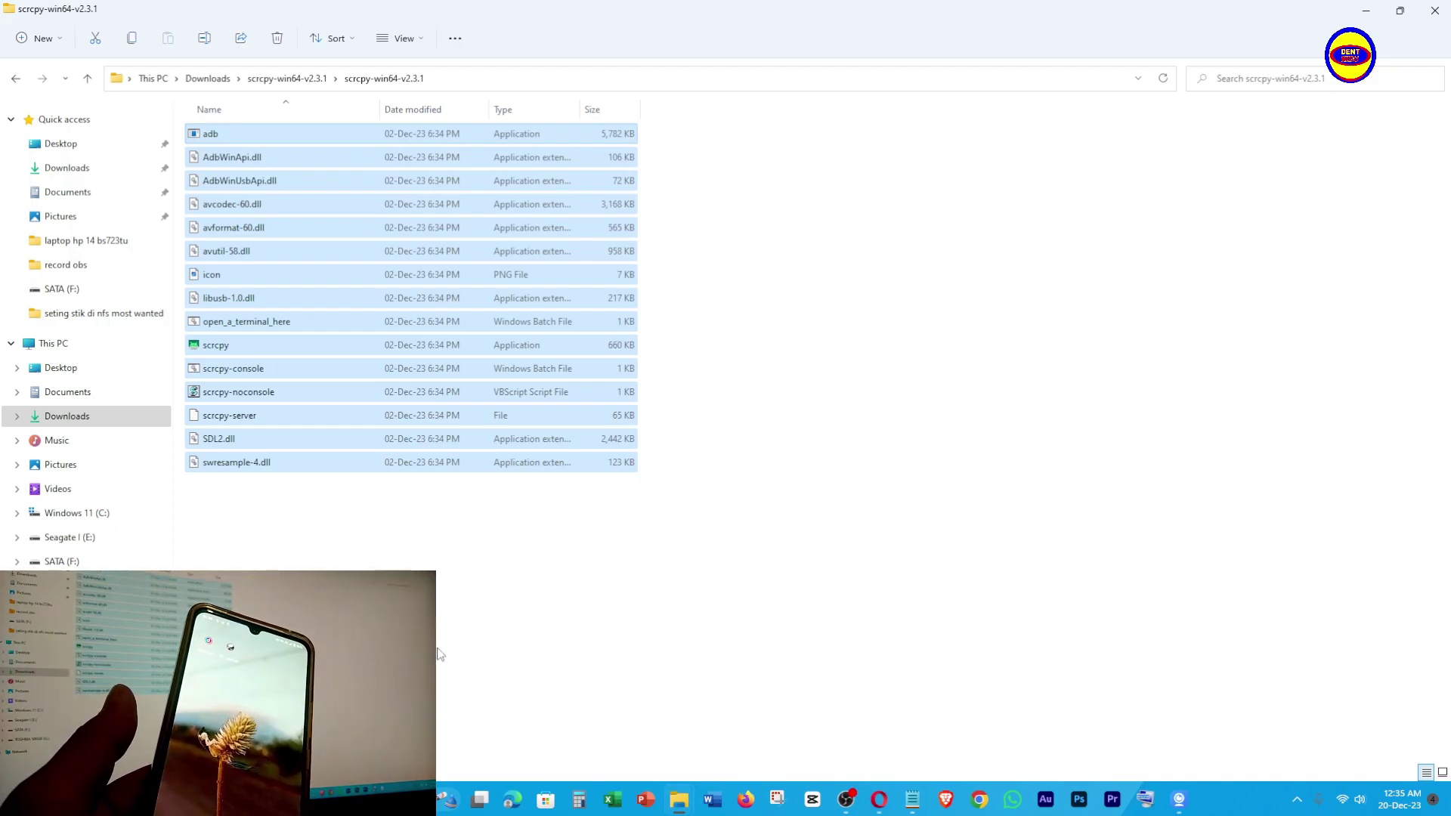
left_click(461, 626)
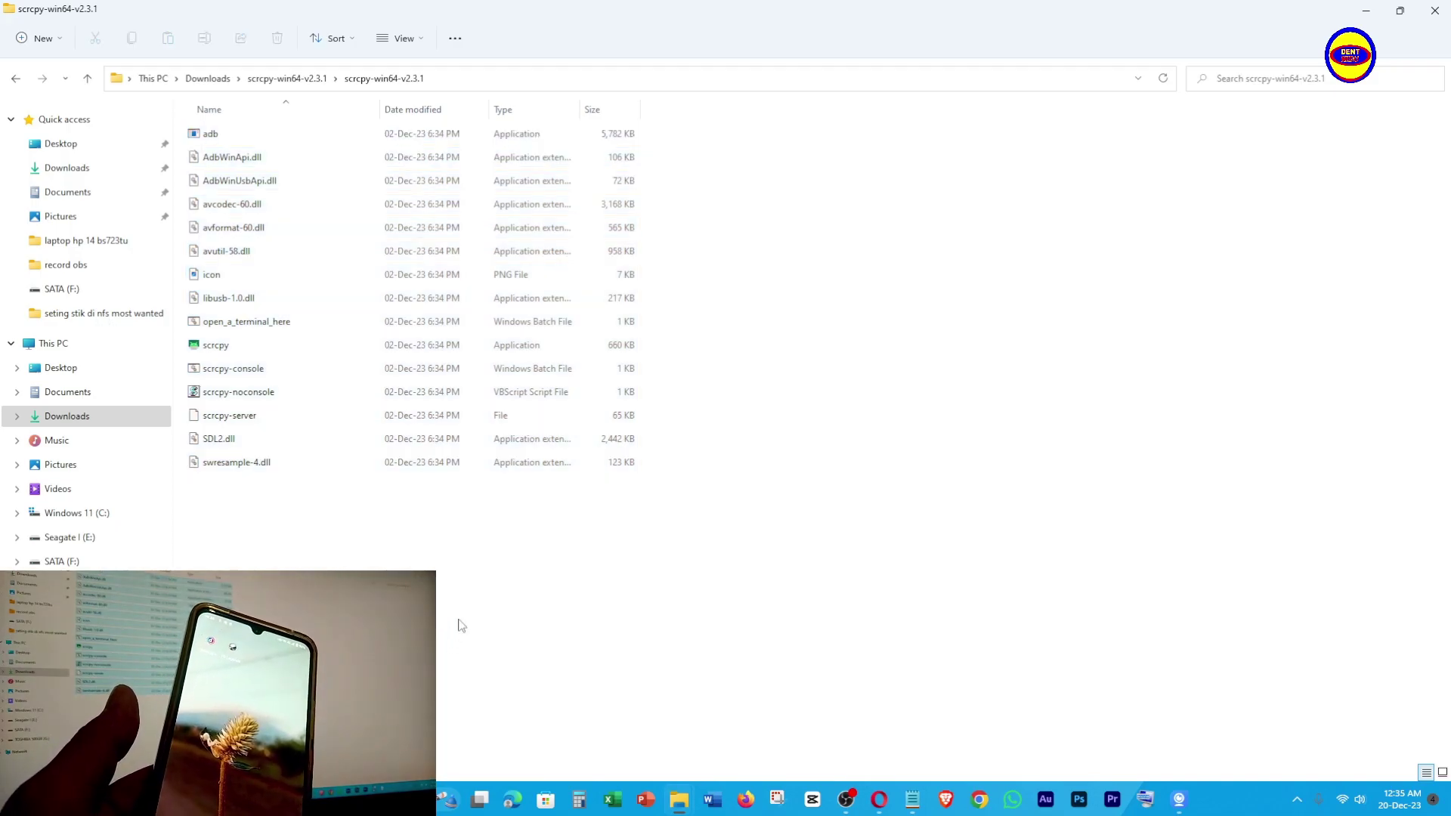
- Run the scrcpy-console batch file to mirror the USB-connected phone on the computer
double_click(281, 370)
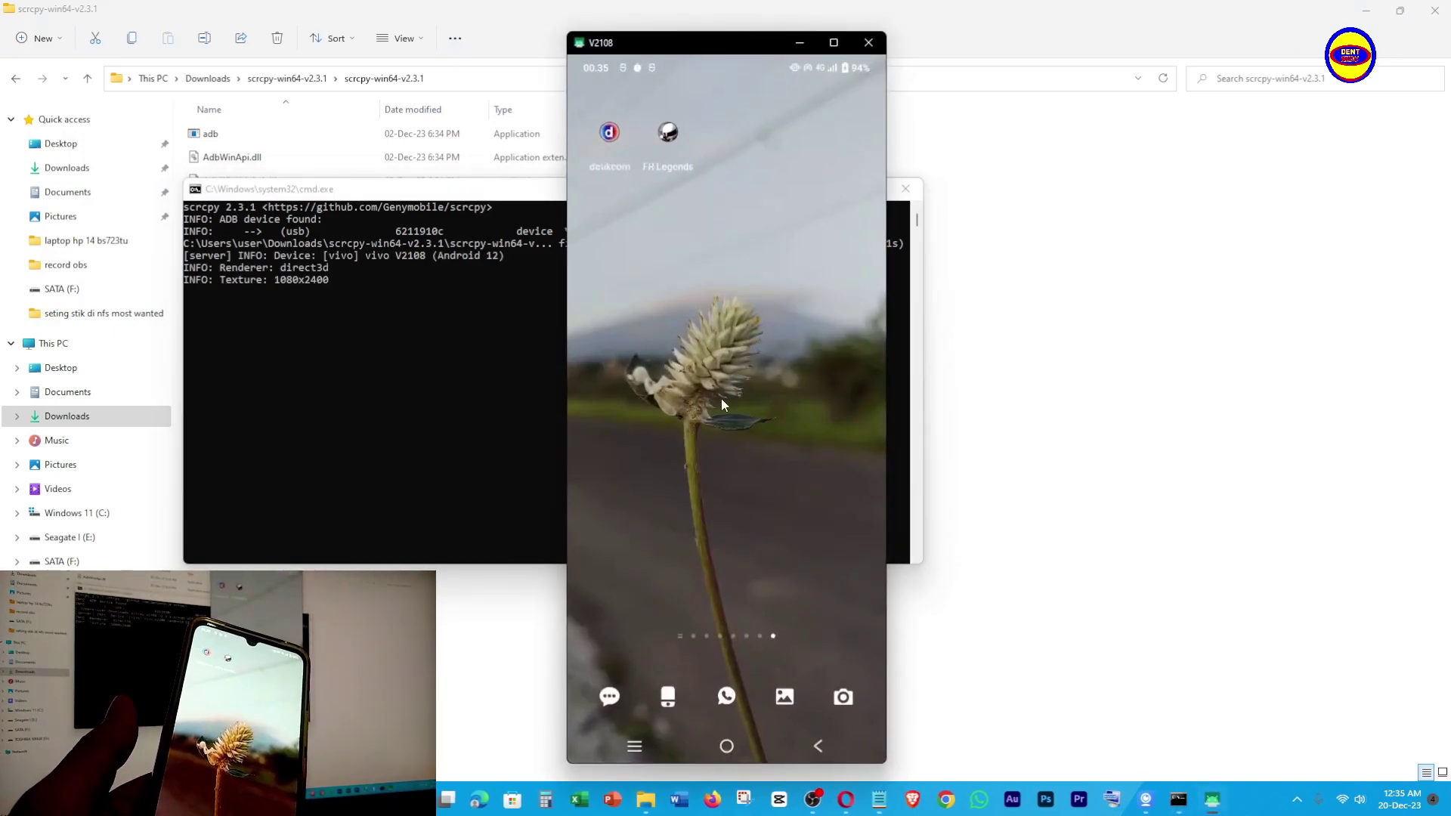
- Clear the paused Jam timer from the mirrored phone's notification panel and close the panel
left_click_drag(759, 298, 761, 495)
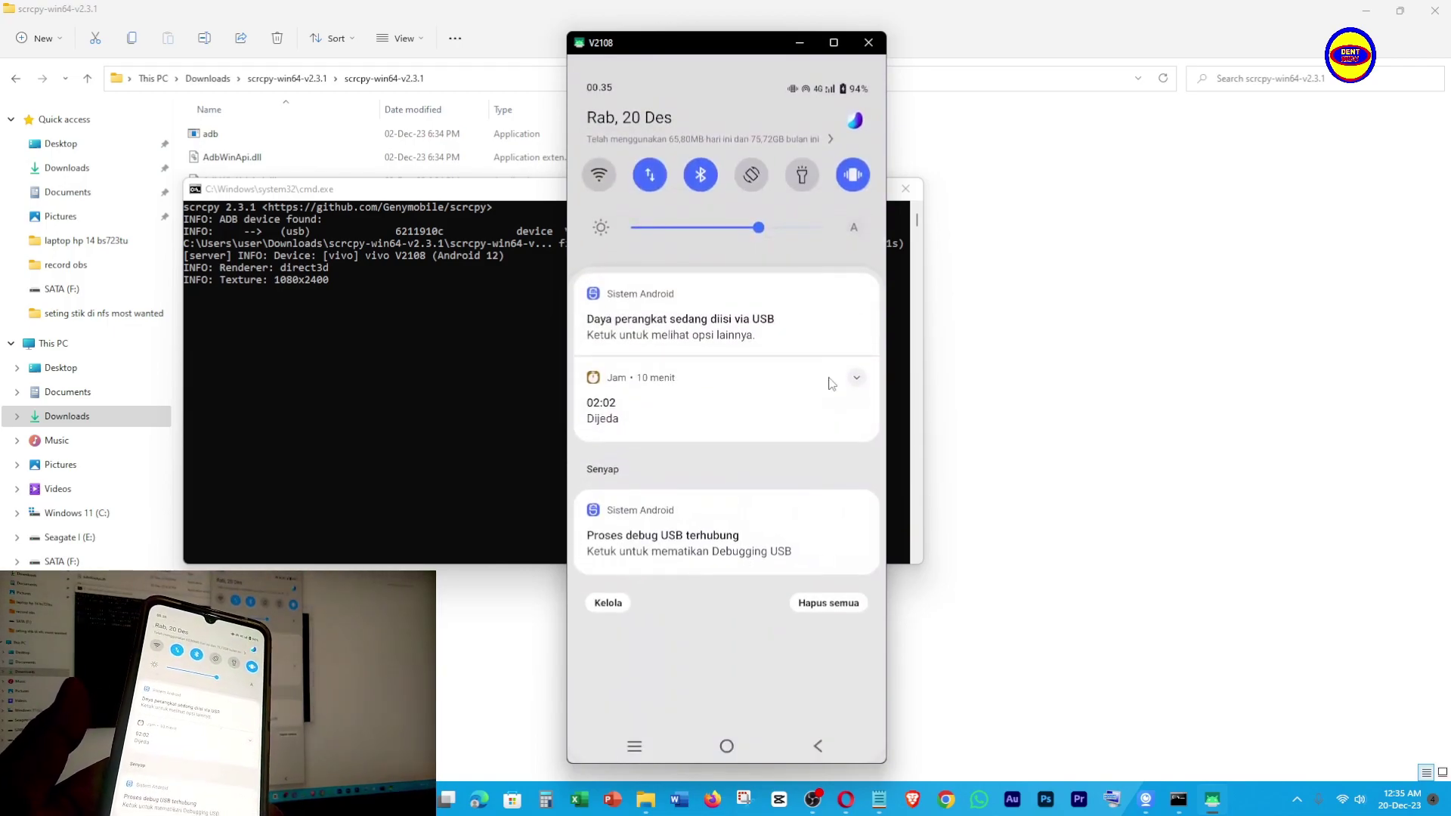
left_click(855, 378)
left_click(677, 456)
left_click_drag(724, 594, 751, 337)
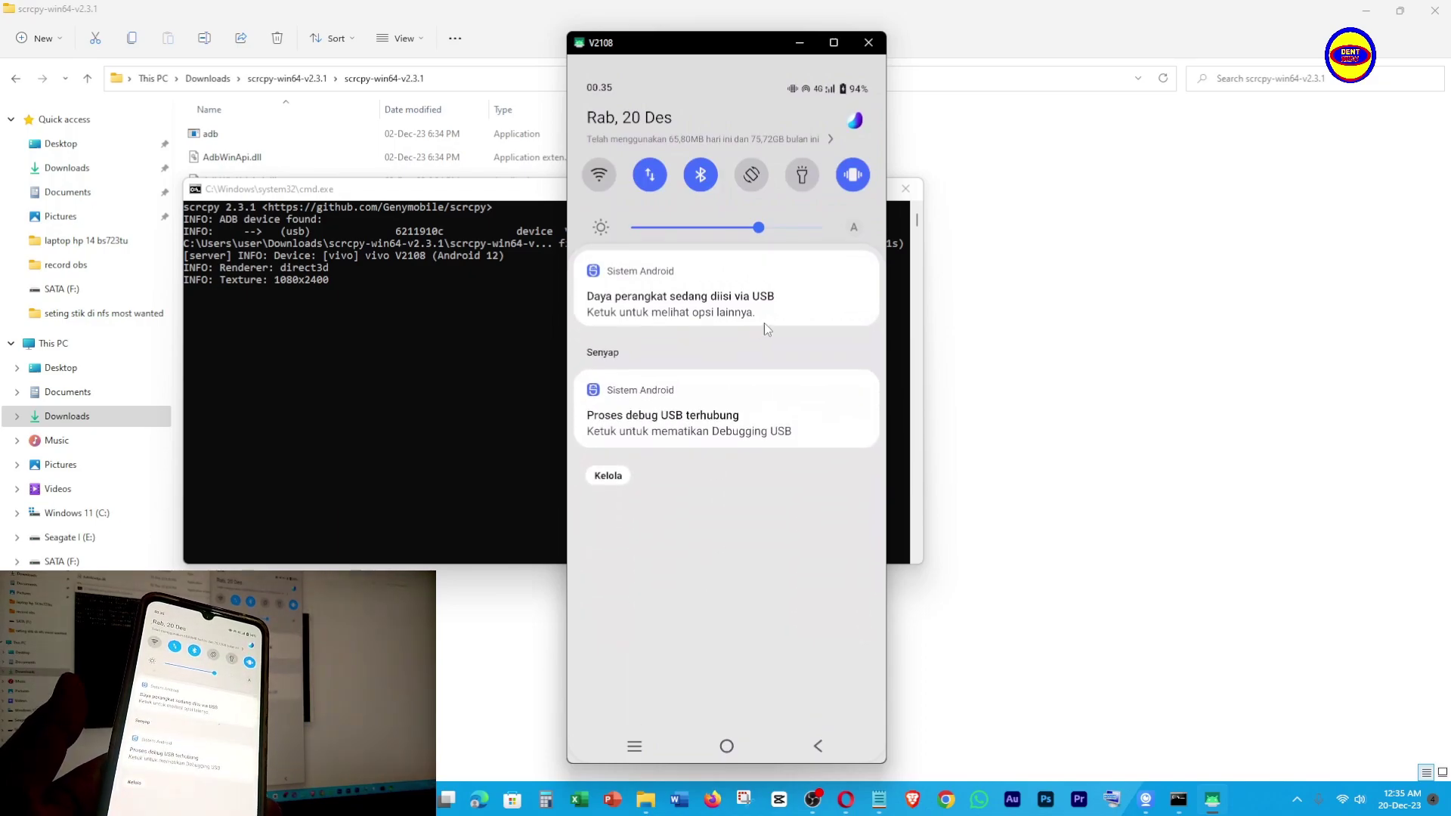
- Minimize the File Explorer, browser and scrcpy console windows, keeping only the phone mirror on the desktop
left_click(1366, 10)
left_click(1356, 10)
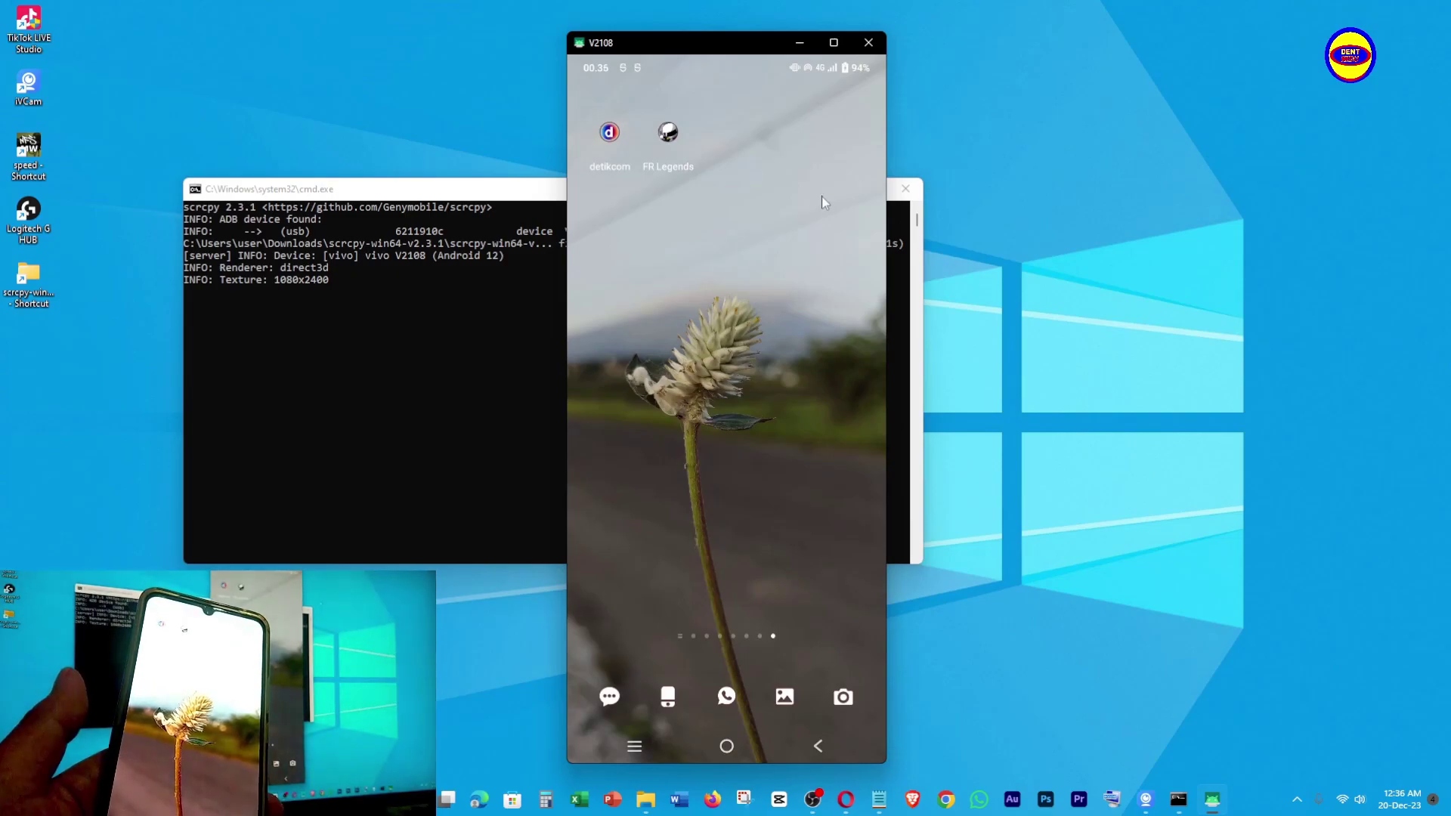
left_click(509, 186)
left_click(836, 191)
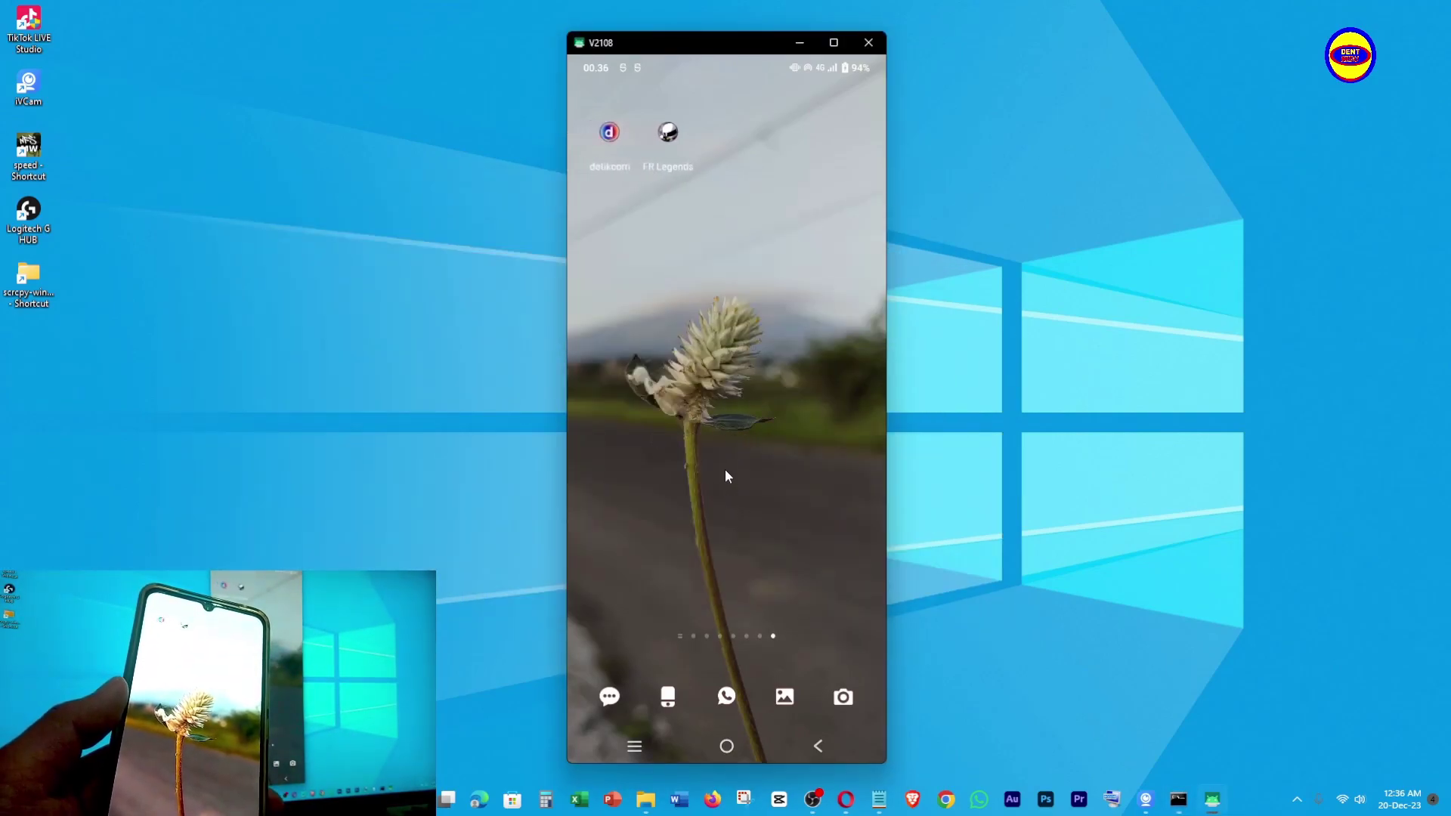
- Launch the Camera app on the mirrored phone
left_click(844, 697)
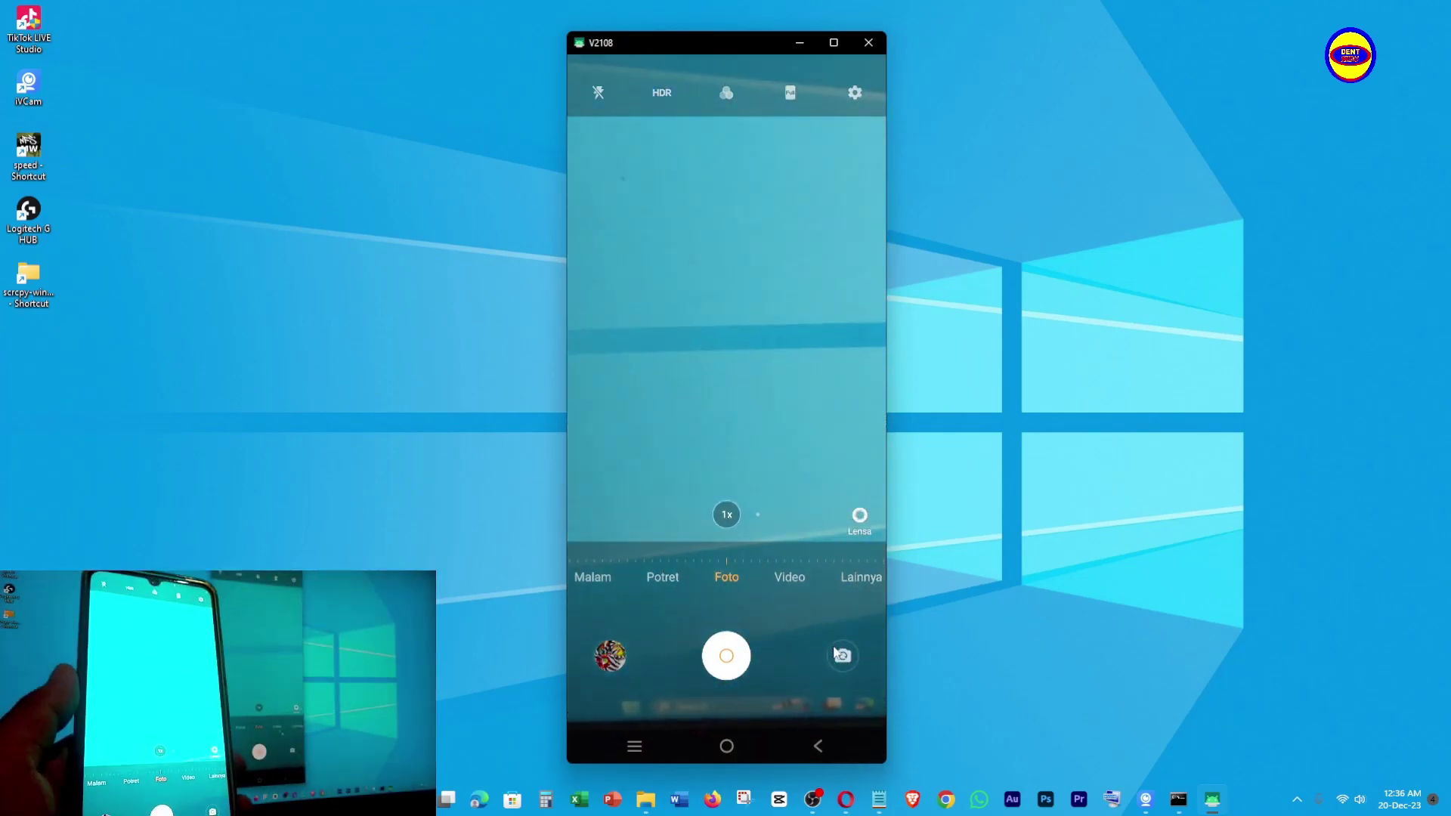
- Close the phone mirror and restart it by running the scrcpy-console batch file from the scrcpy-win64-v2.3.1 folder
left_click(870, 45)
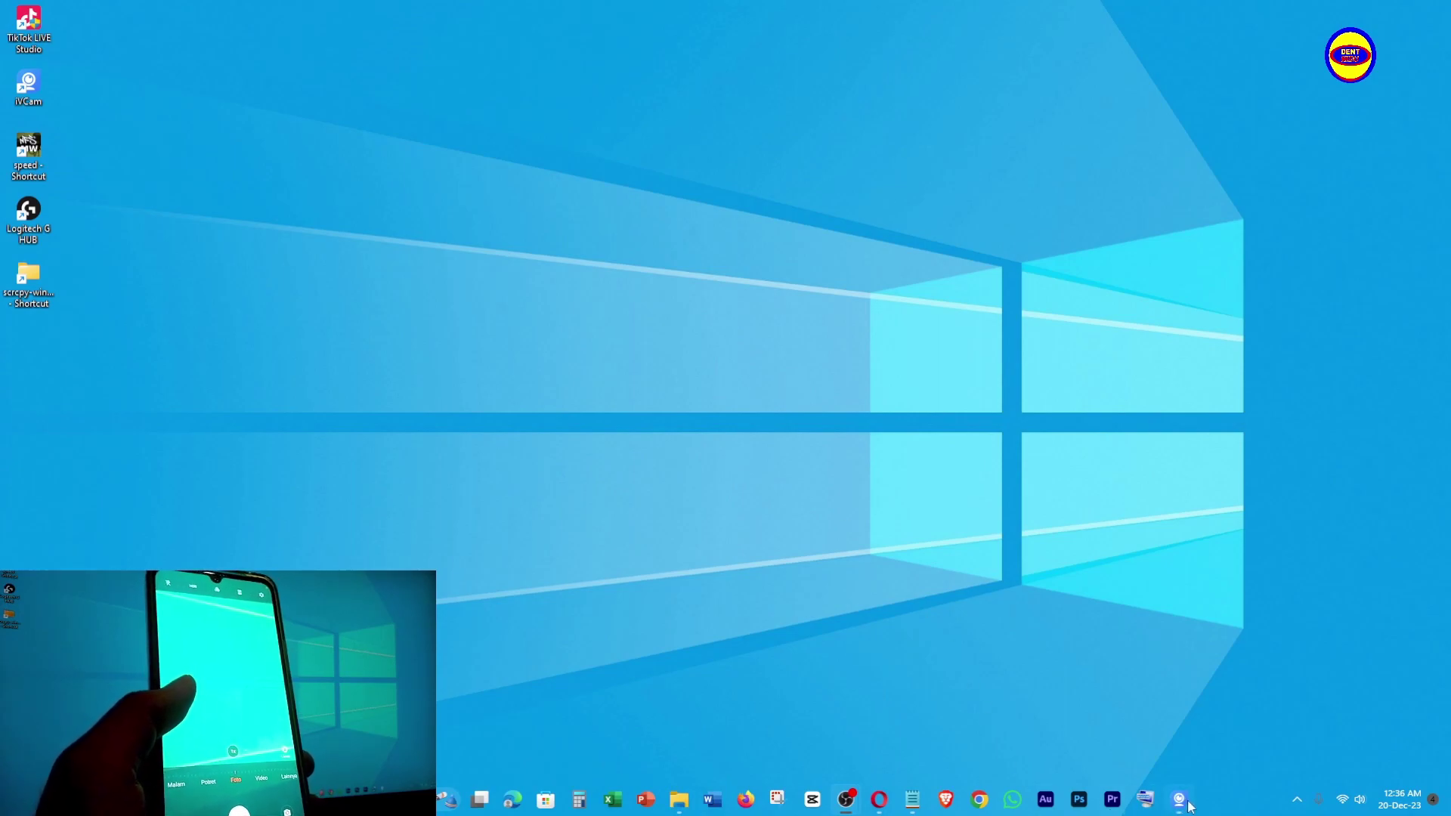
mouse_move(1179, 800)
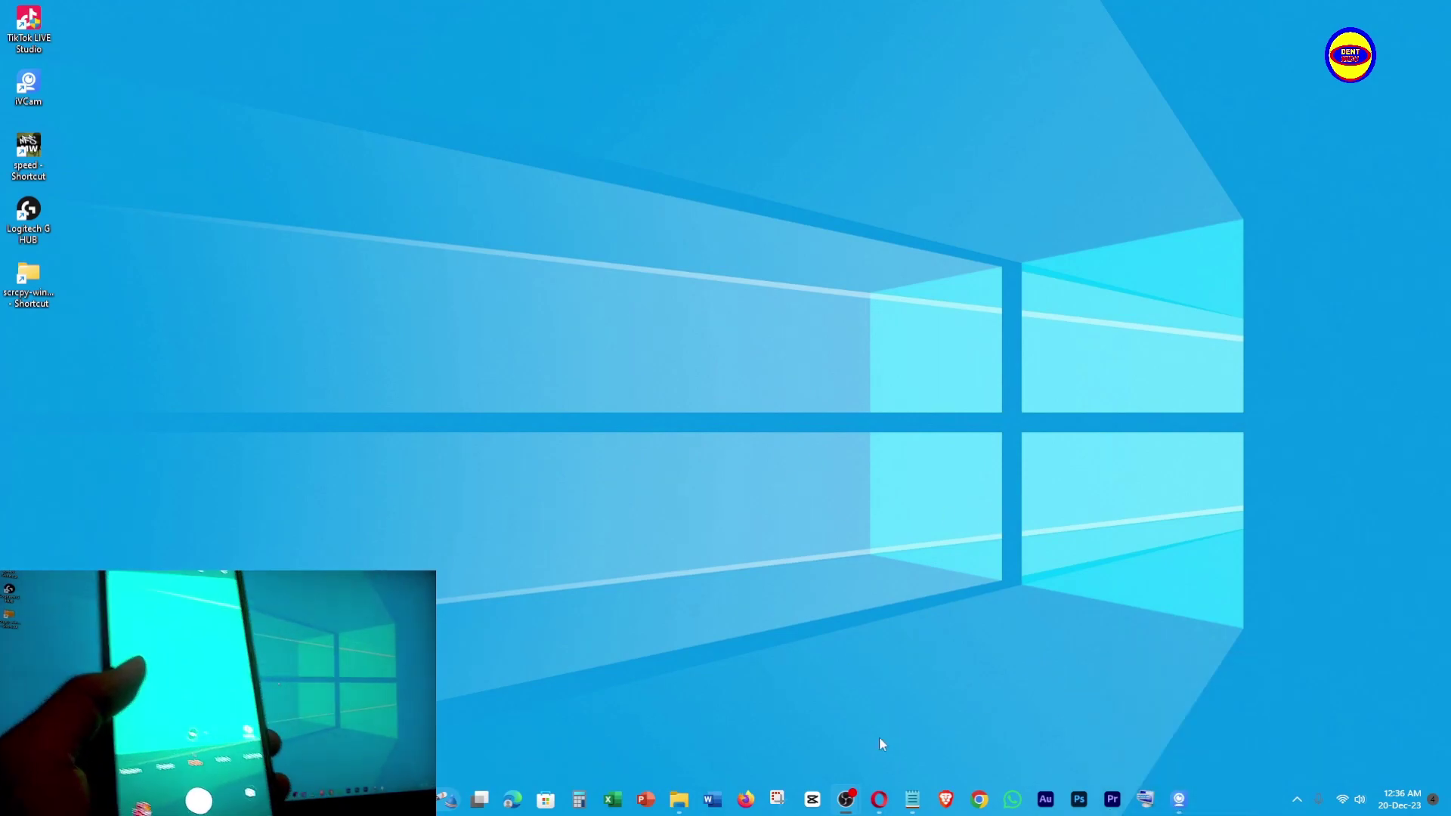
mouse_move(685, 804)
left_click(762, 721)
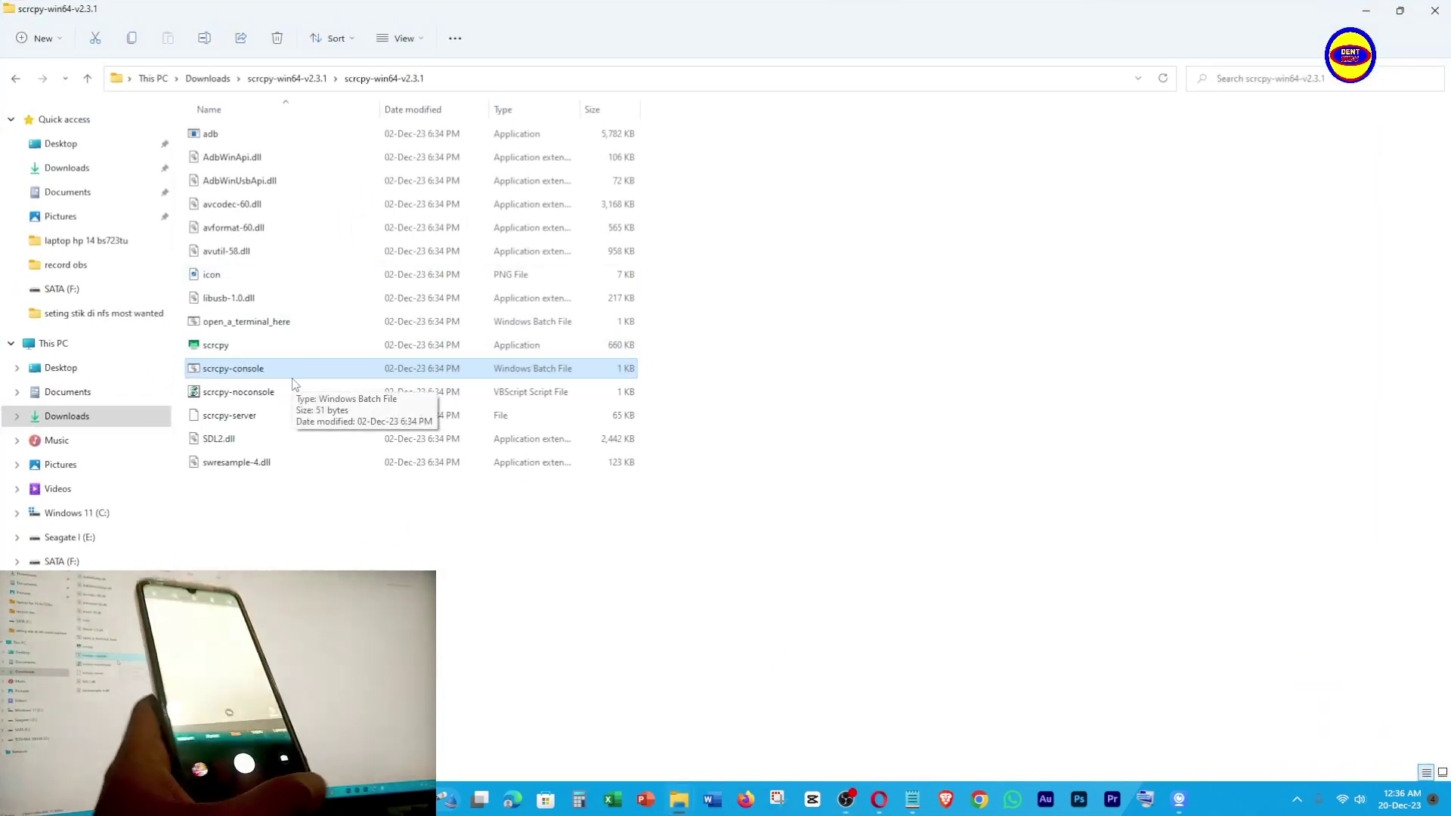
double_click(297, 373)
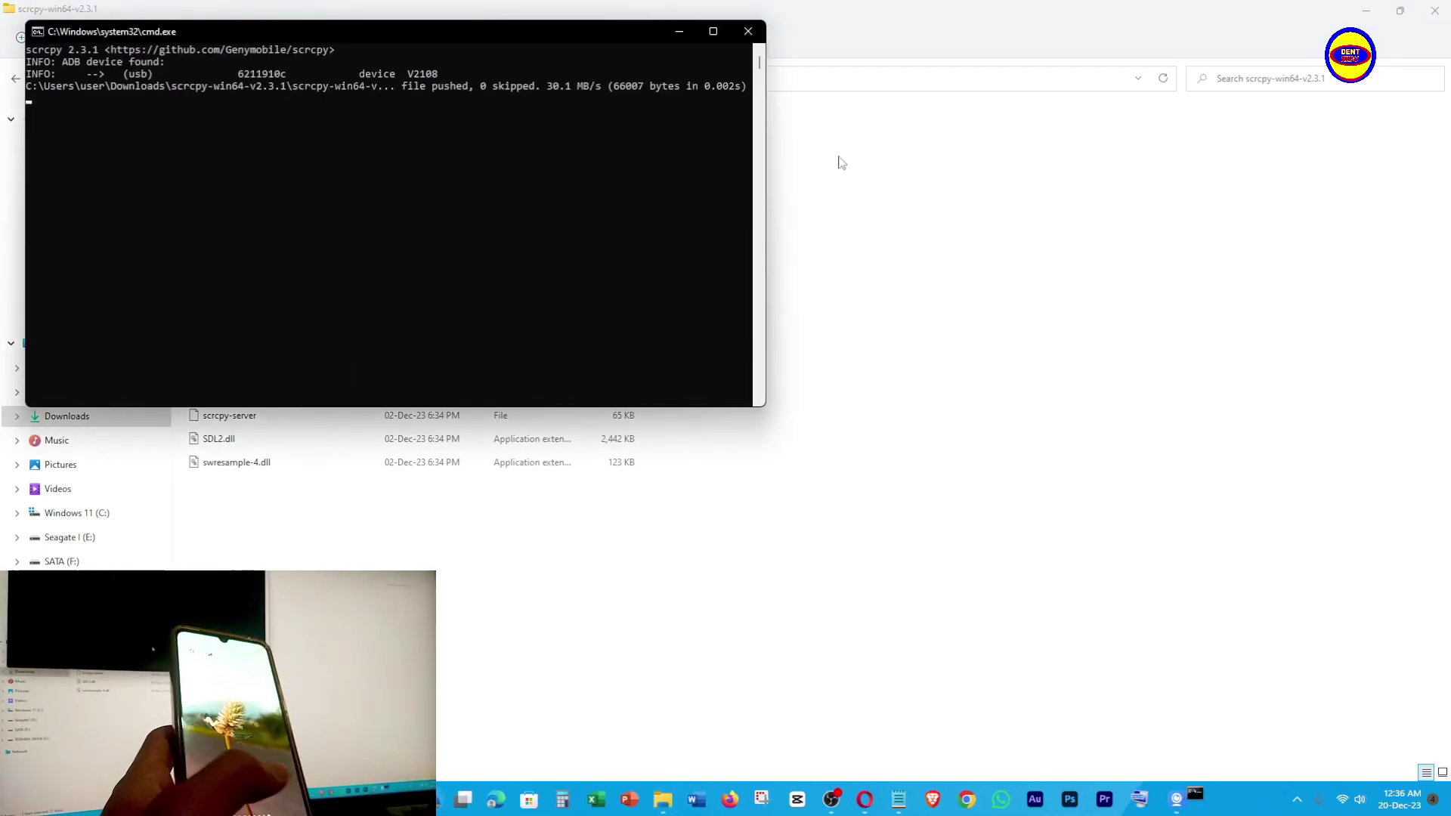
- Minimize the File Explorer and scrcpy console windows, leaving only the restarted phone mirror on the desktop
left_click(1374, 8)
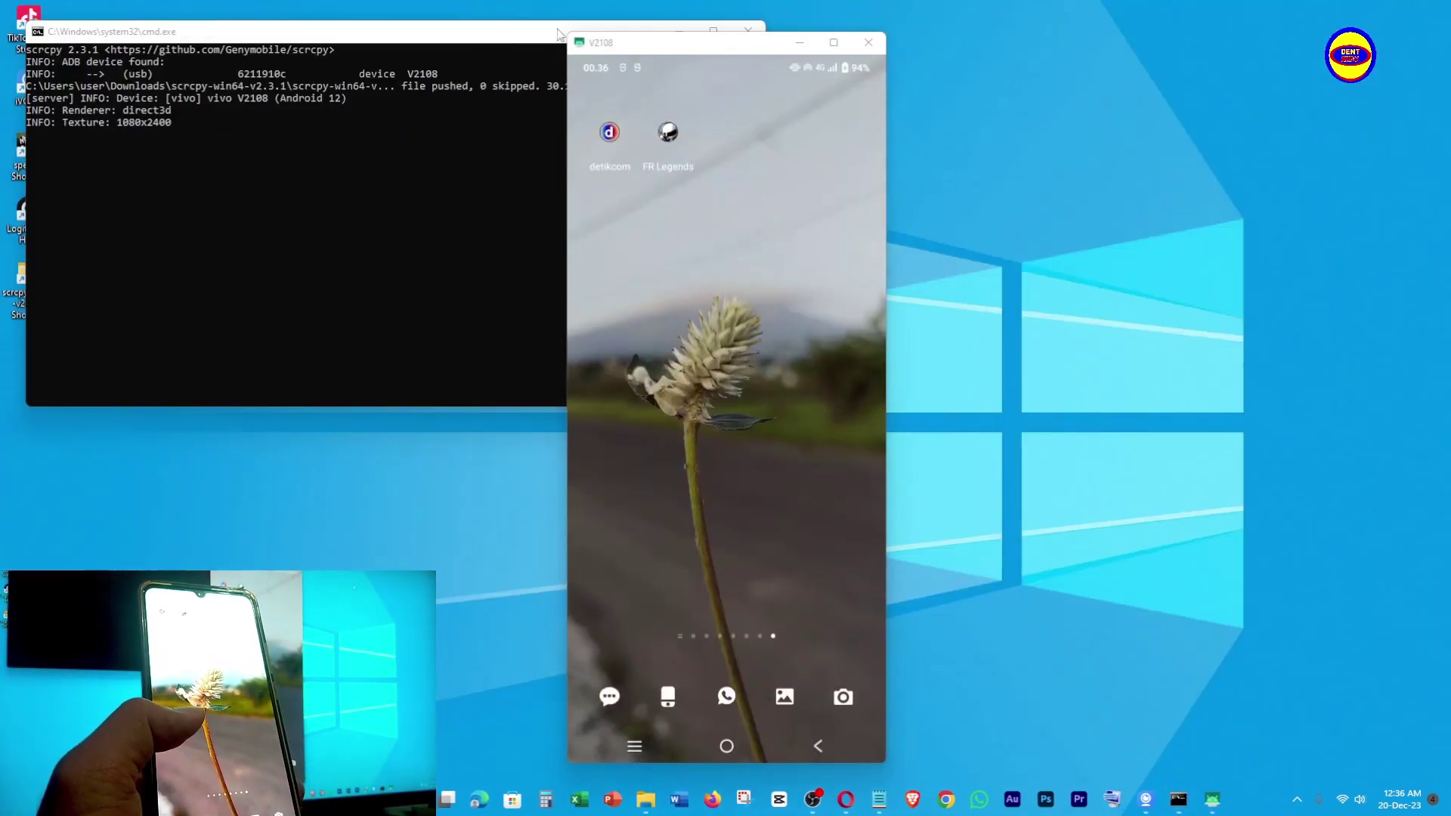
left_click(508, 36)
left_click(678, 33)
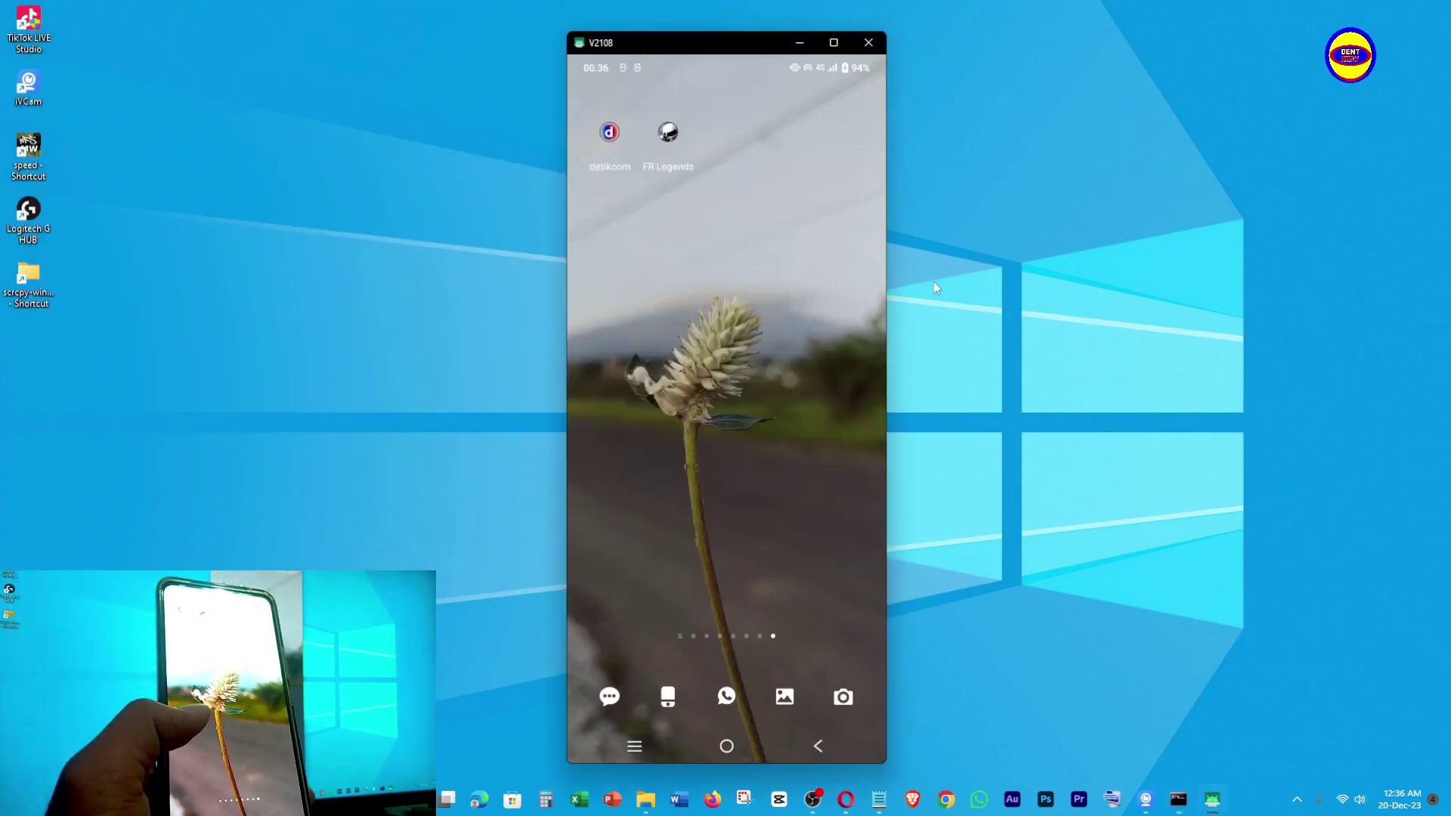